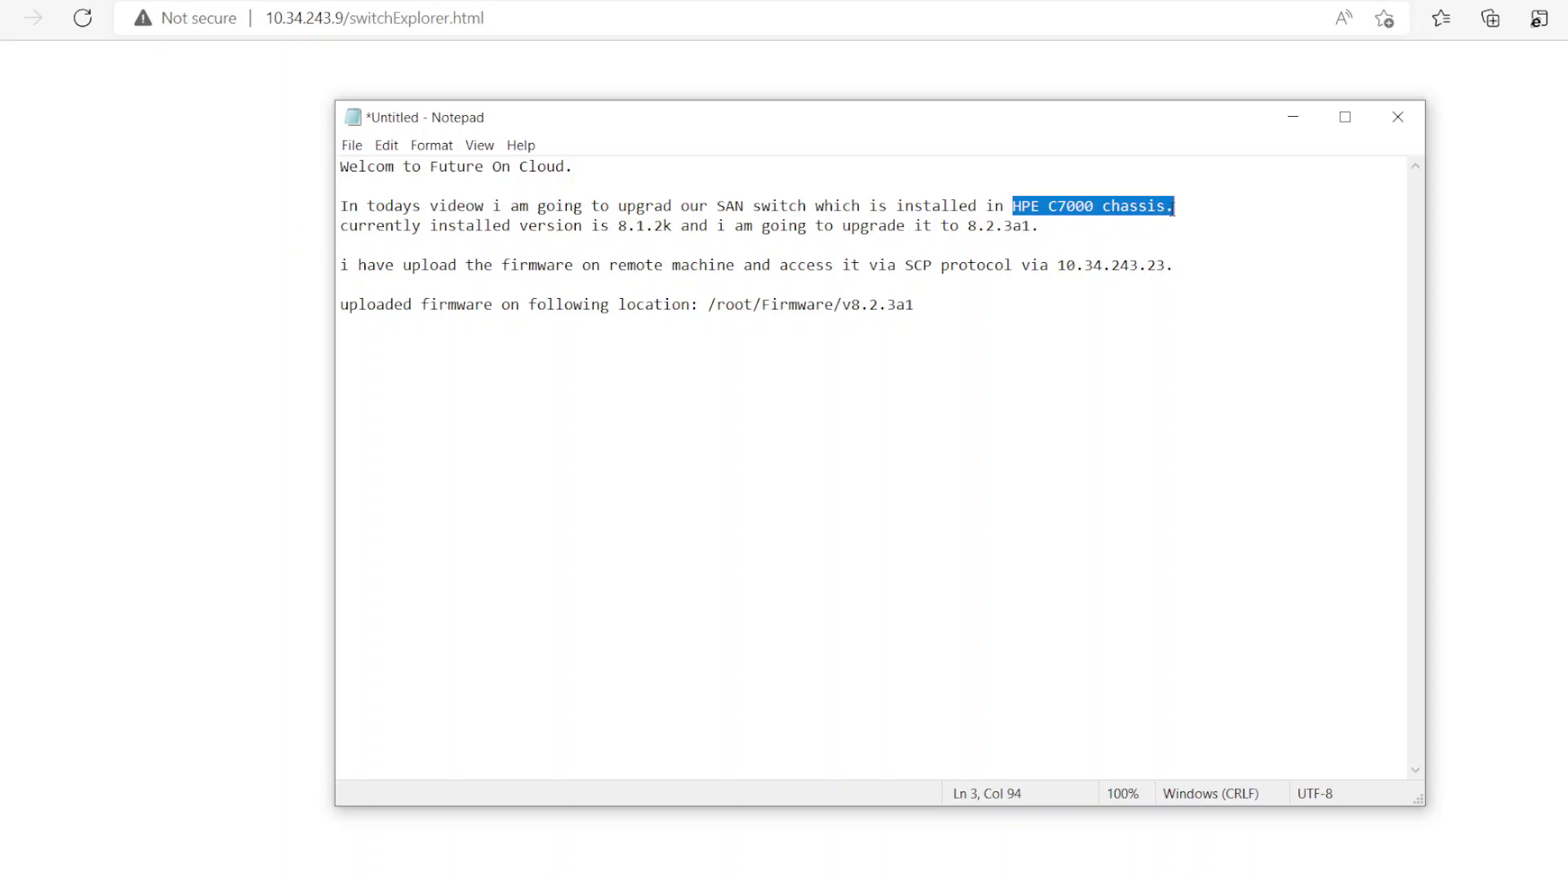
- Reload the switchExplorer page at 10.34.243.9 in Internet Explorer mode and open the switchExplorer_installed.jnlp file
drag(1041, 227, 342, 232)
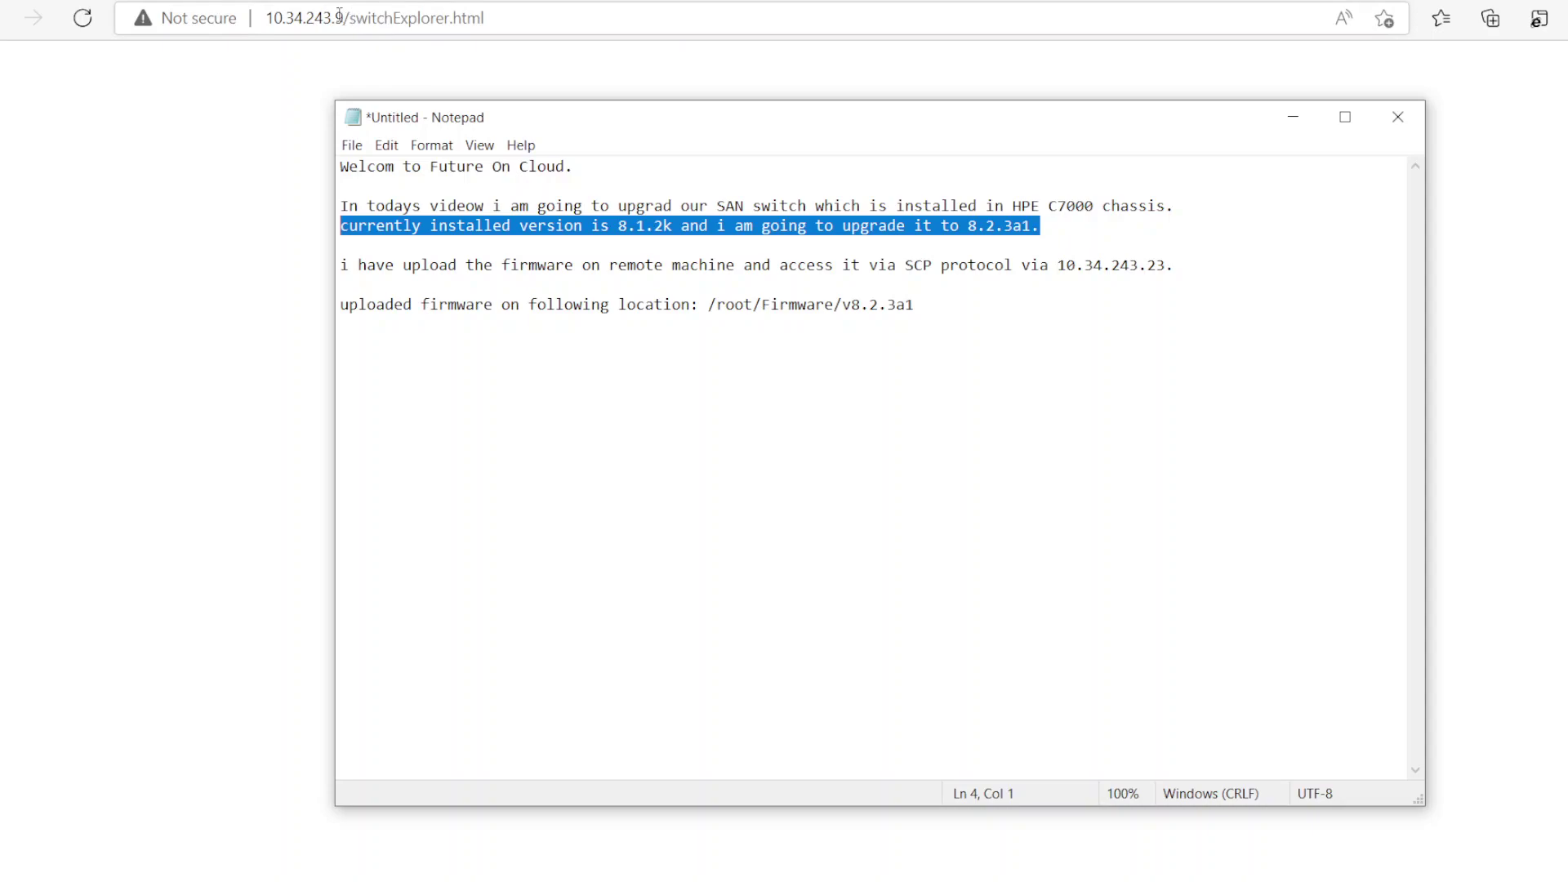
click(581, 30)
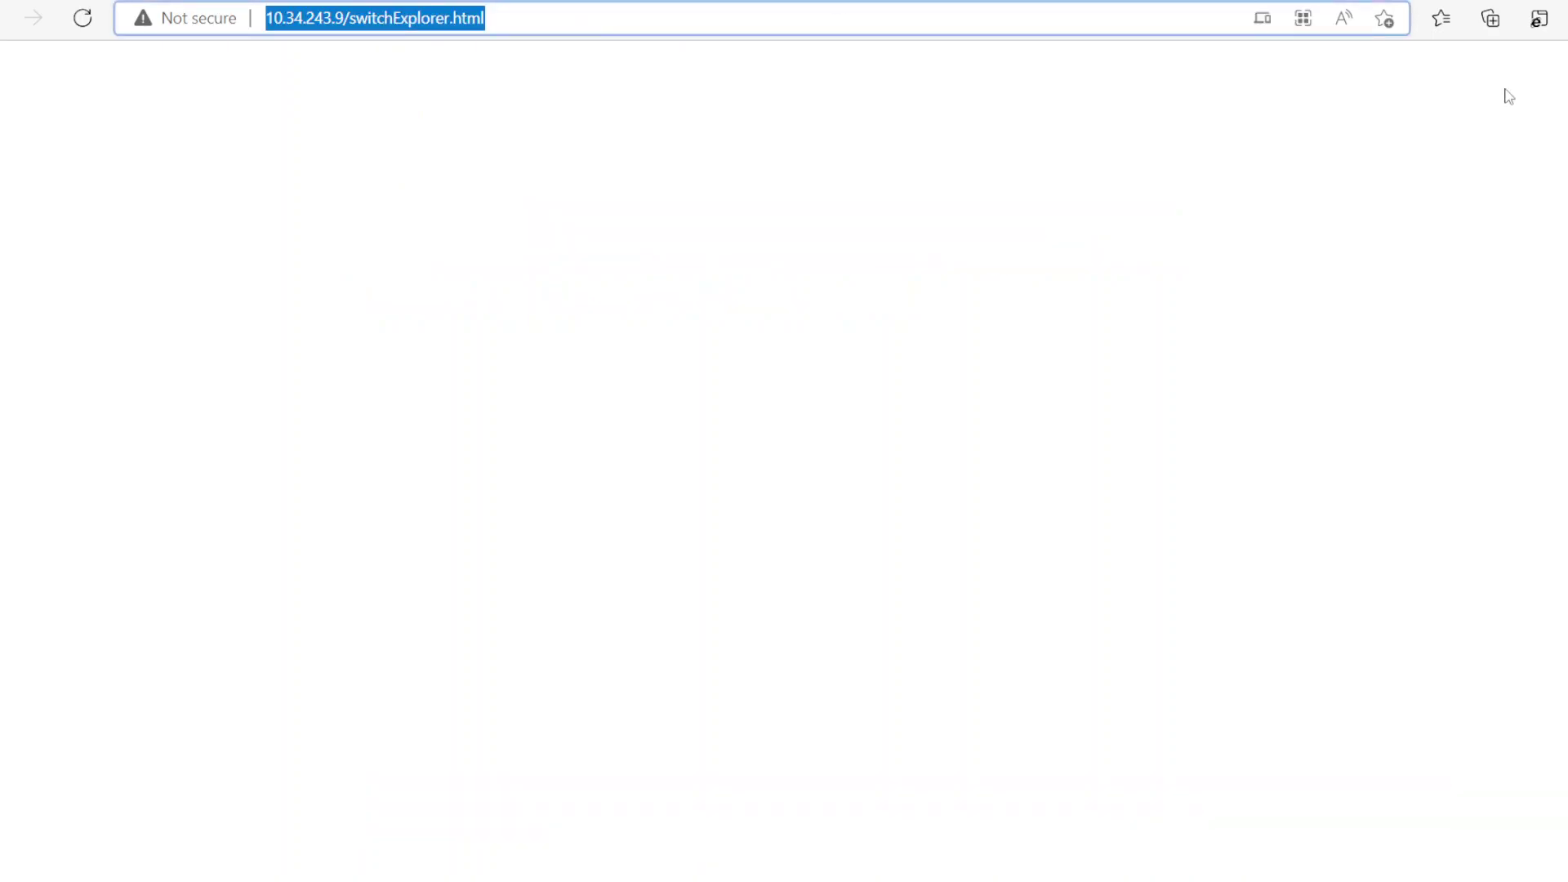
click(1535, 19)
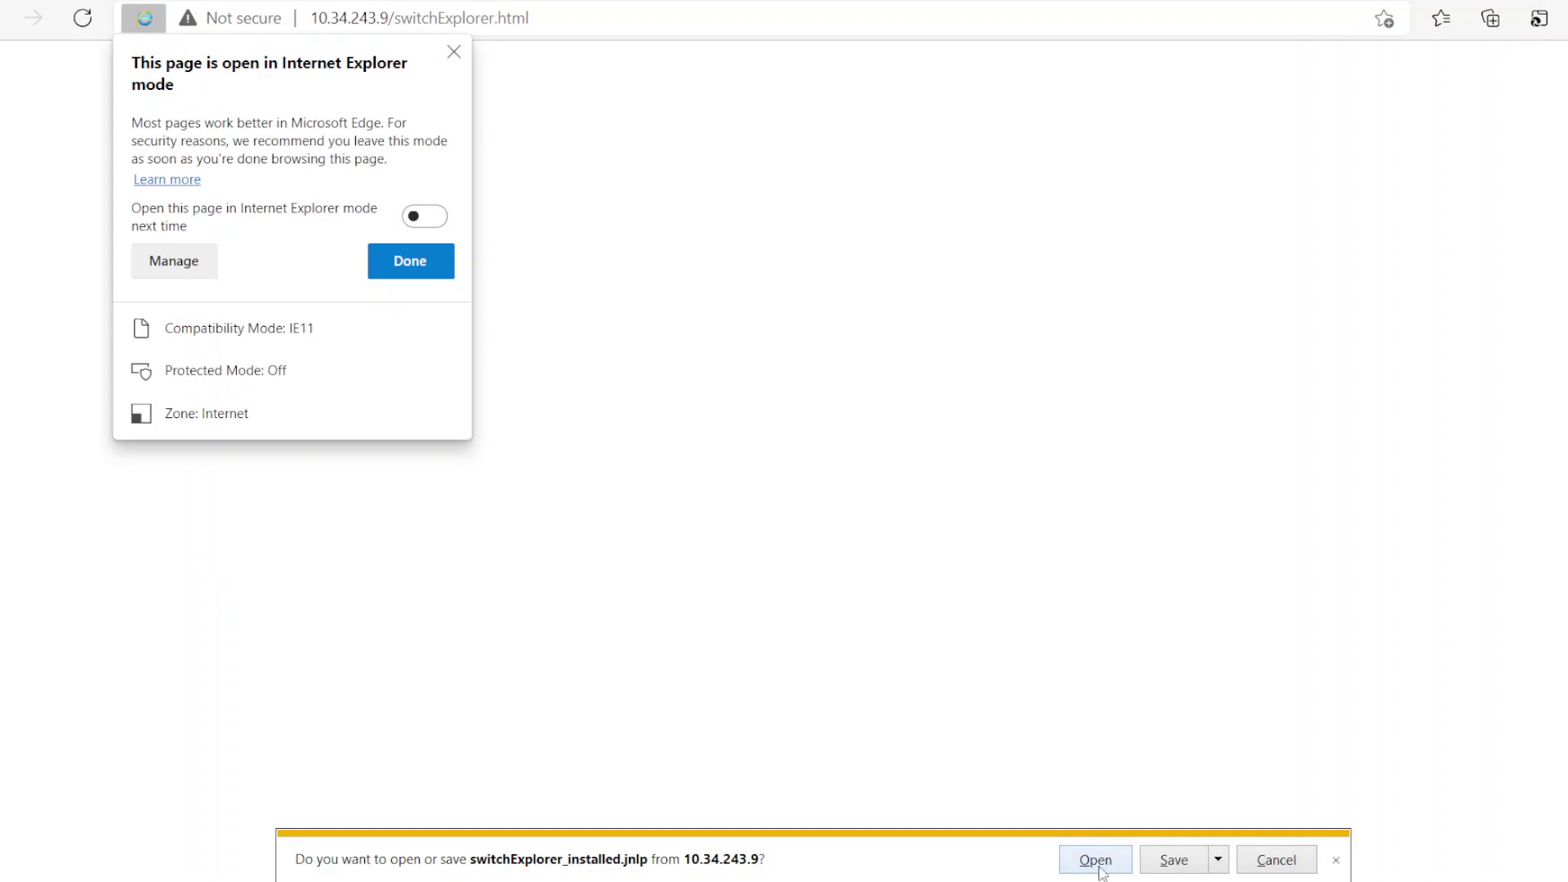
click(1100, 867)
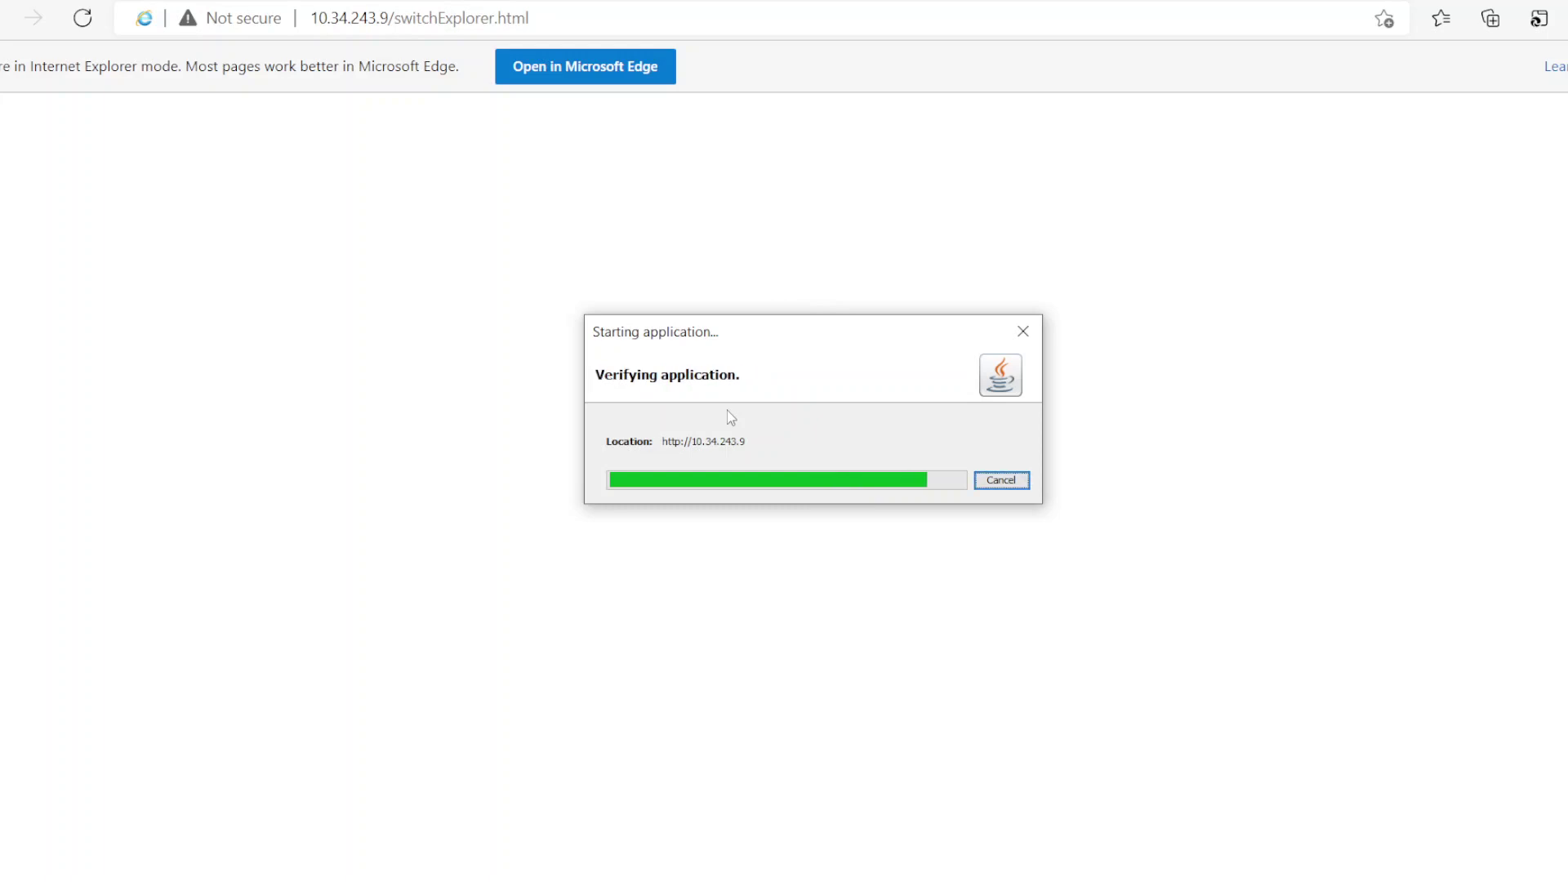
- Allow the Java application to run and log in to switch 10.34.243.9 with the administrator user name and account password
click(605, 540)
click(931, 541)
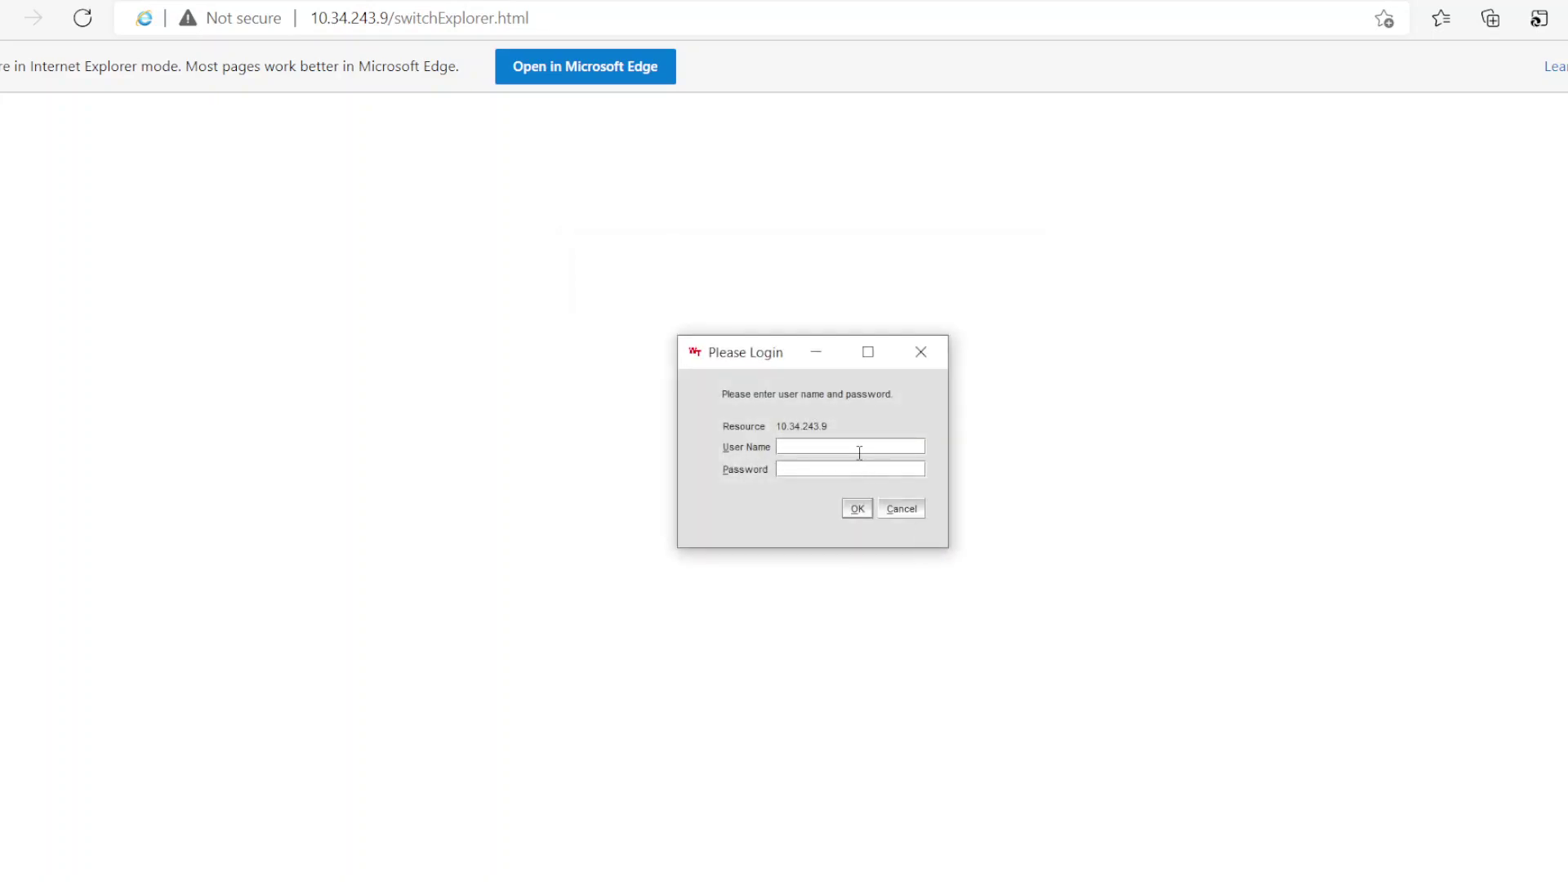
text(adm•••••••)
key(Return)
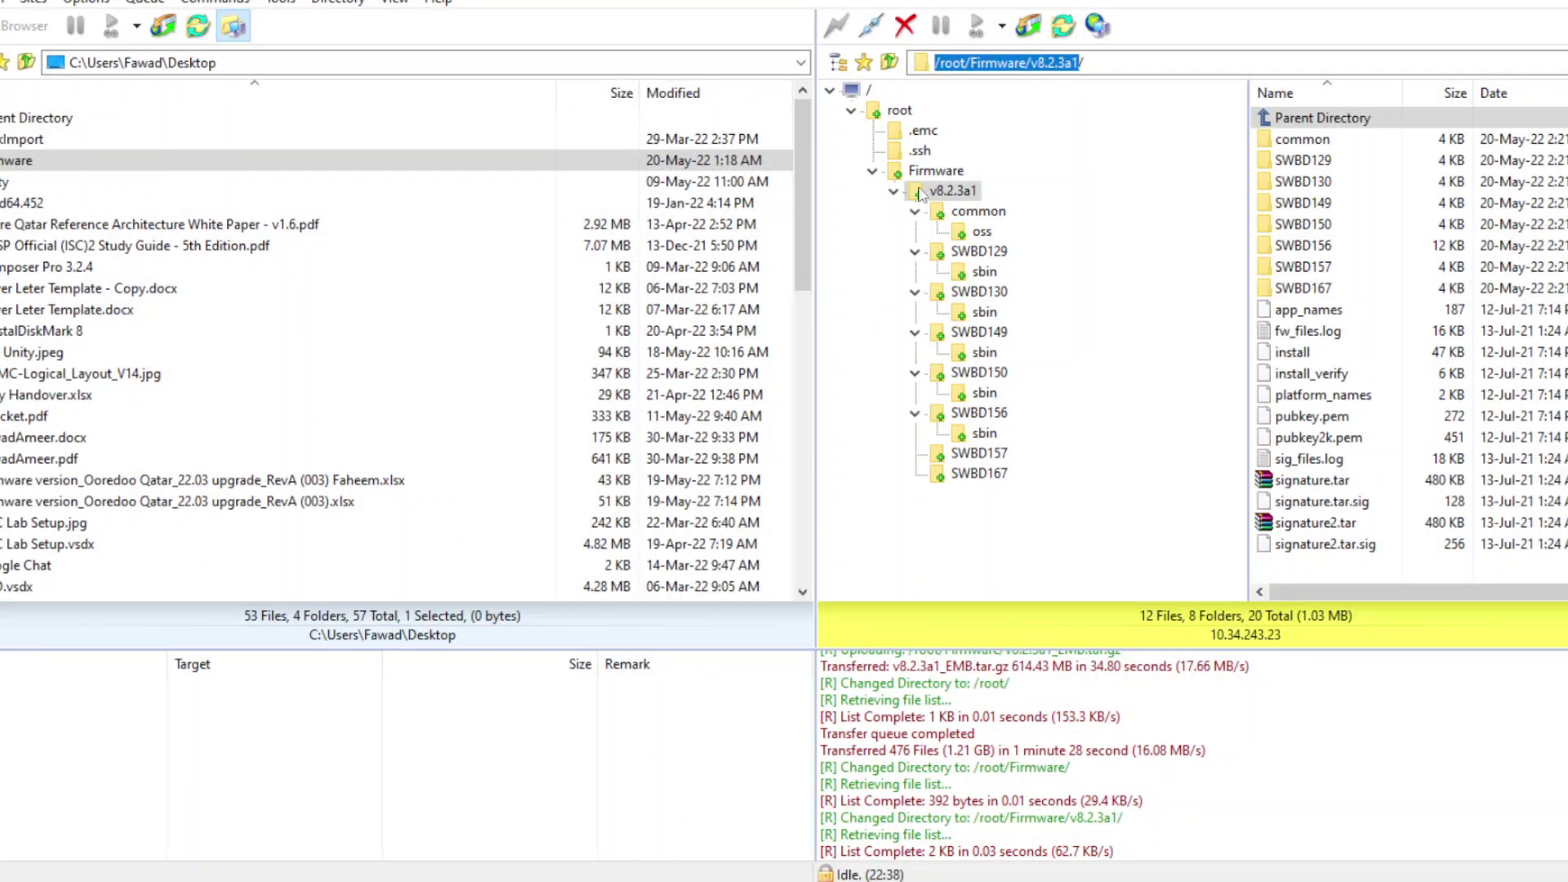
- In the file transfer client, copy the remote firmware folder path /root/Firmware/v8.2.3a1 without its trailing slash
click(1099, 63)
key(BackSpace)
drag(1078, 62, 902, 72)
key(ctrl+c)
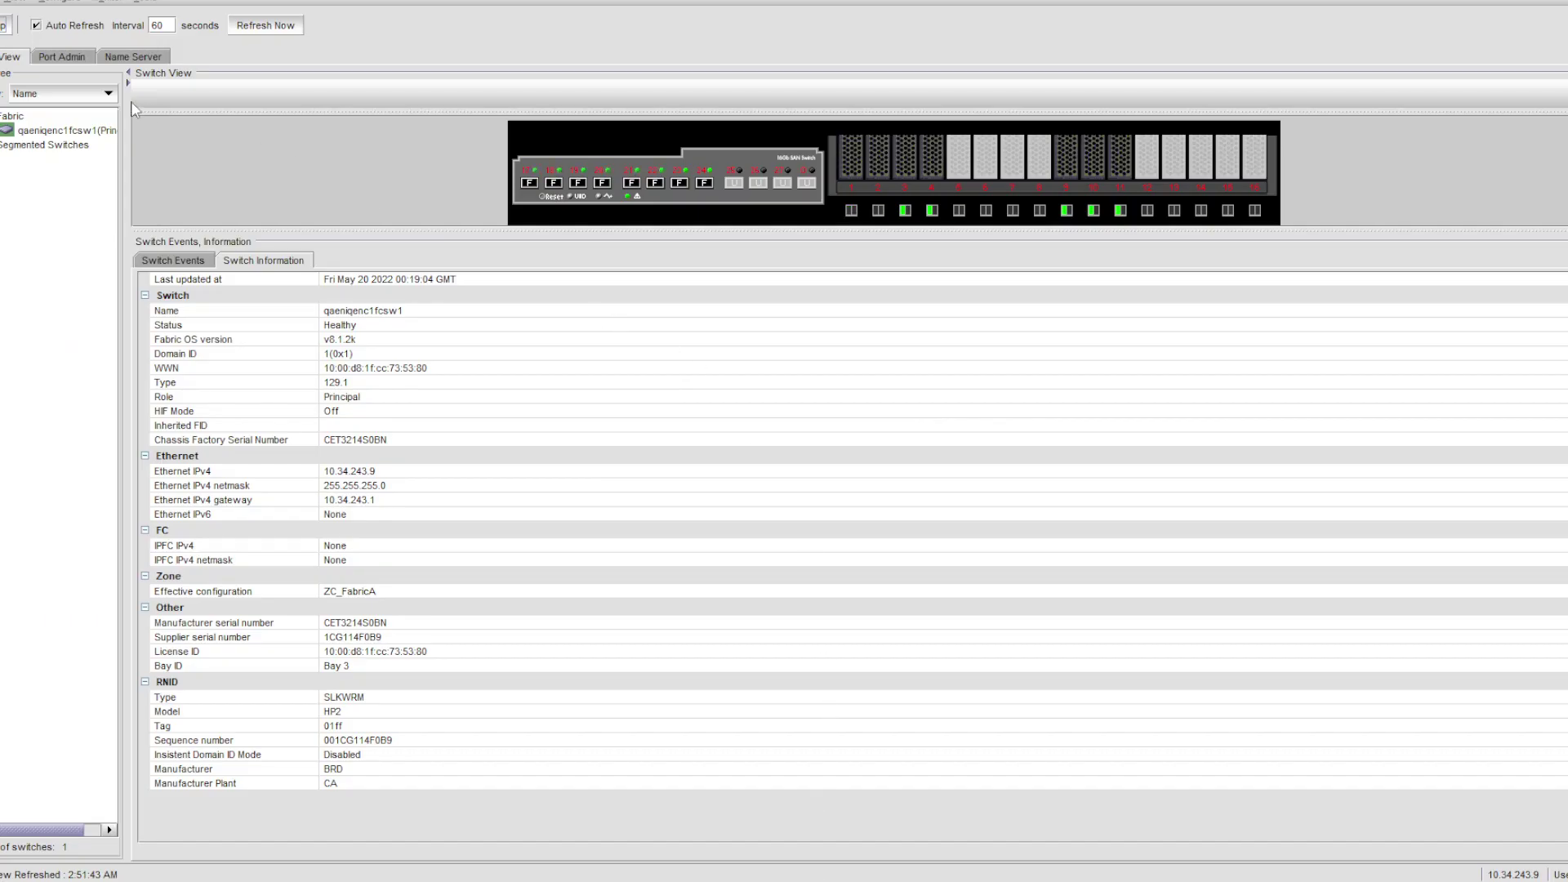
- Open Switch Admin at its firmware download settings and move the window clear of the switch information
click(55, 2)
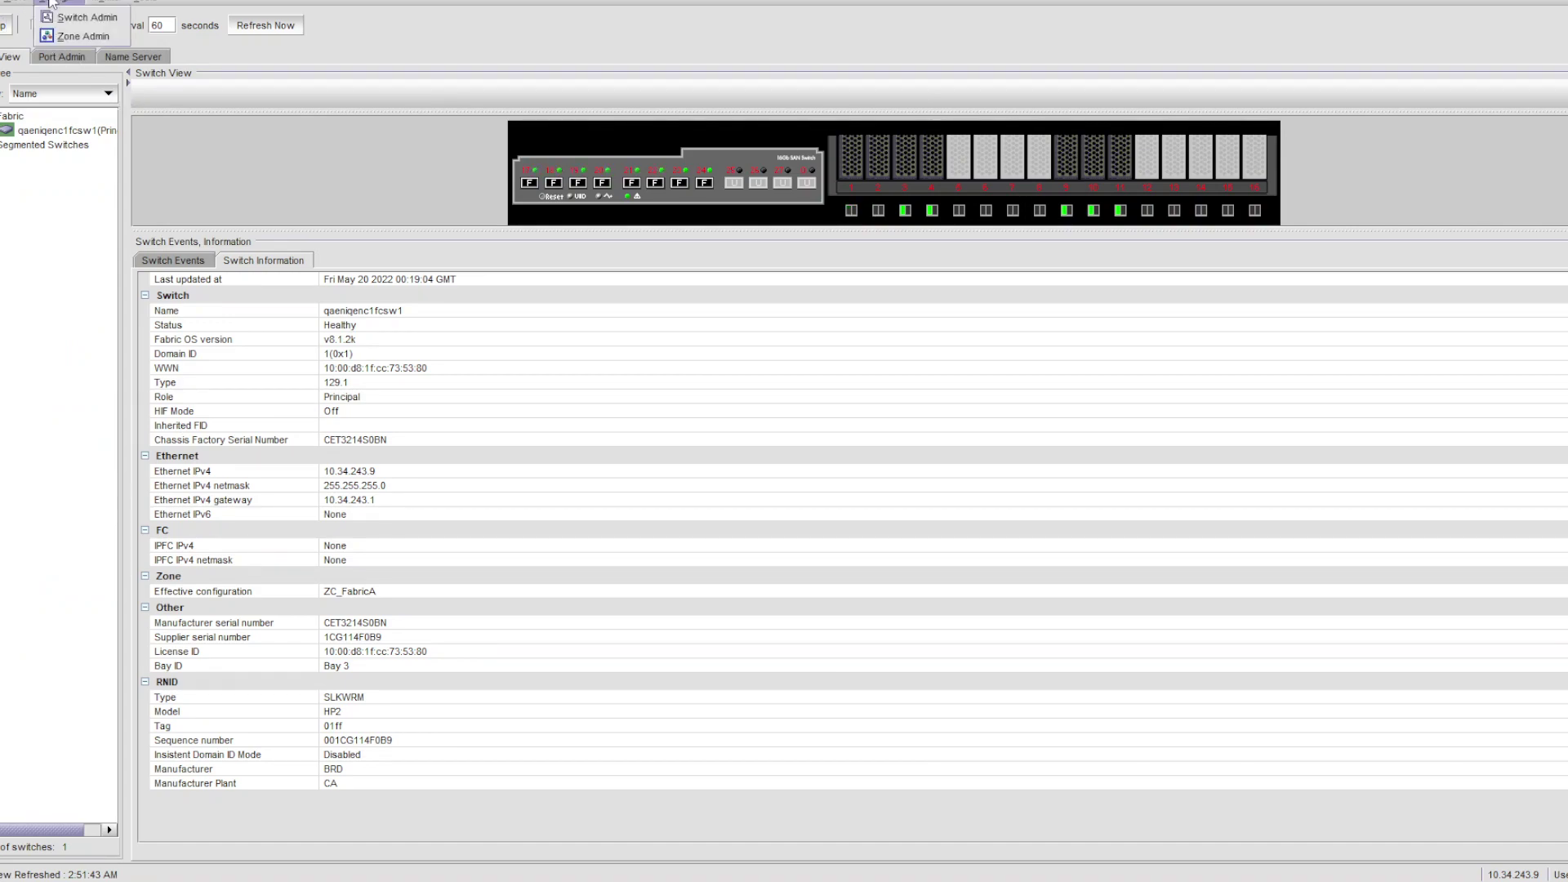
click(61, 17)
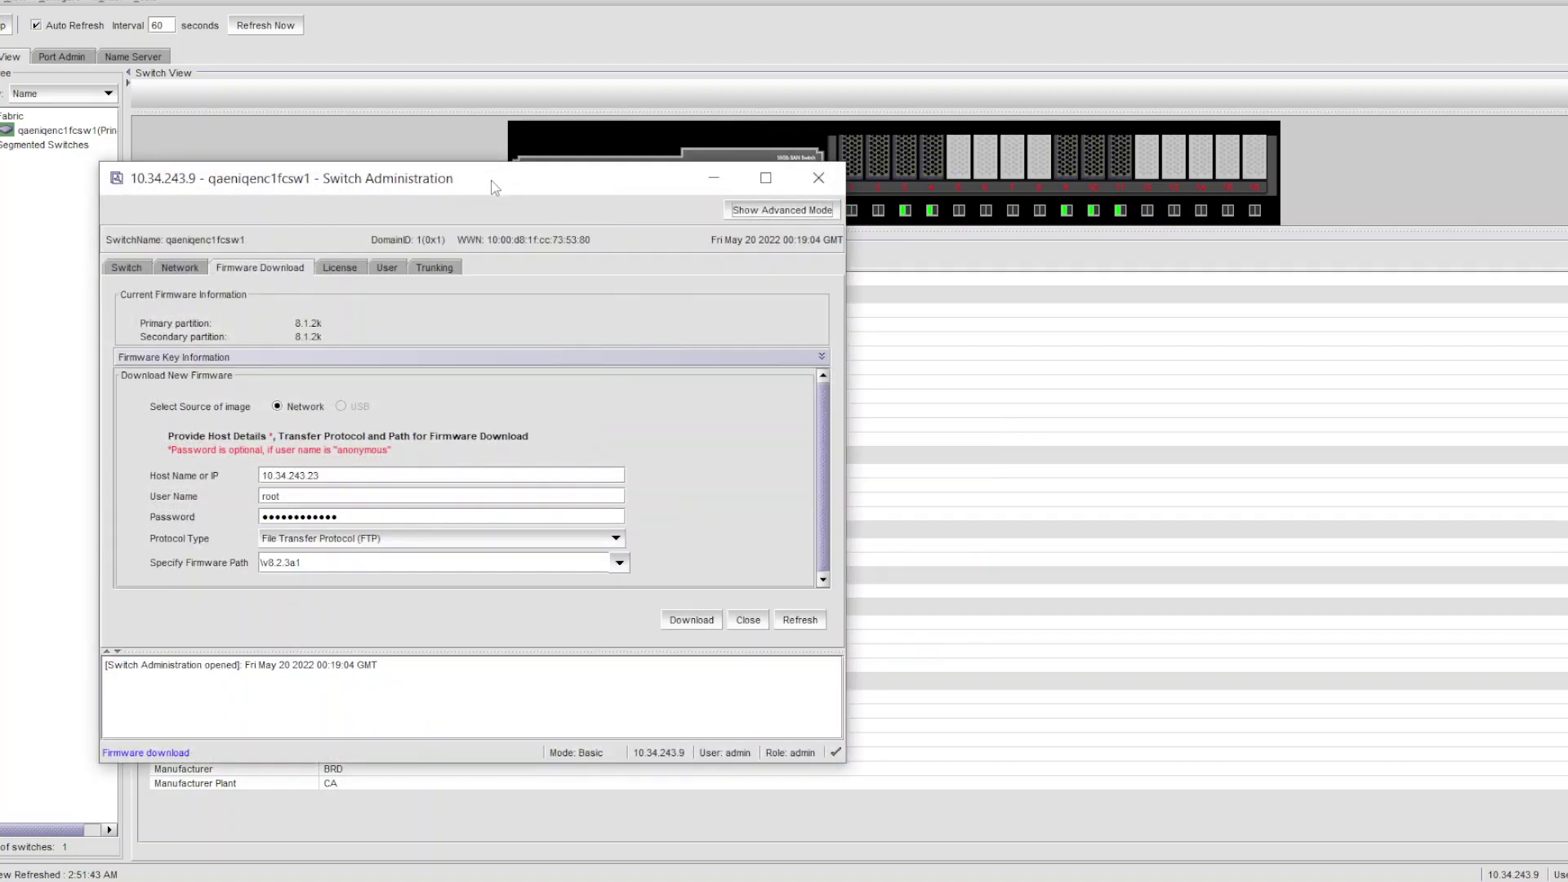
drag(496, 187, 945, 261)
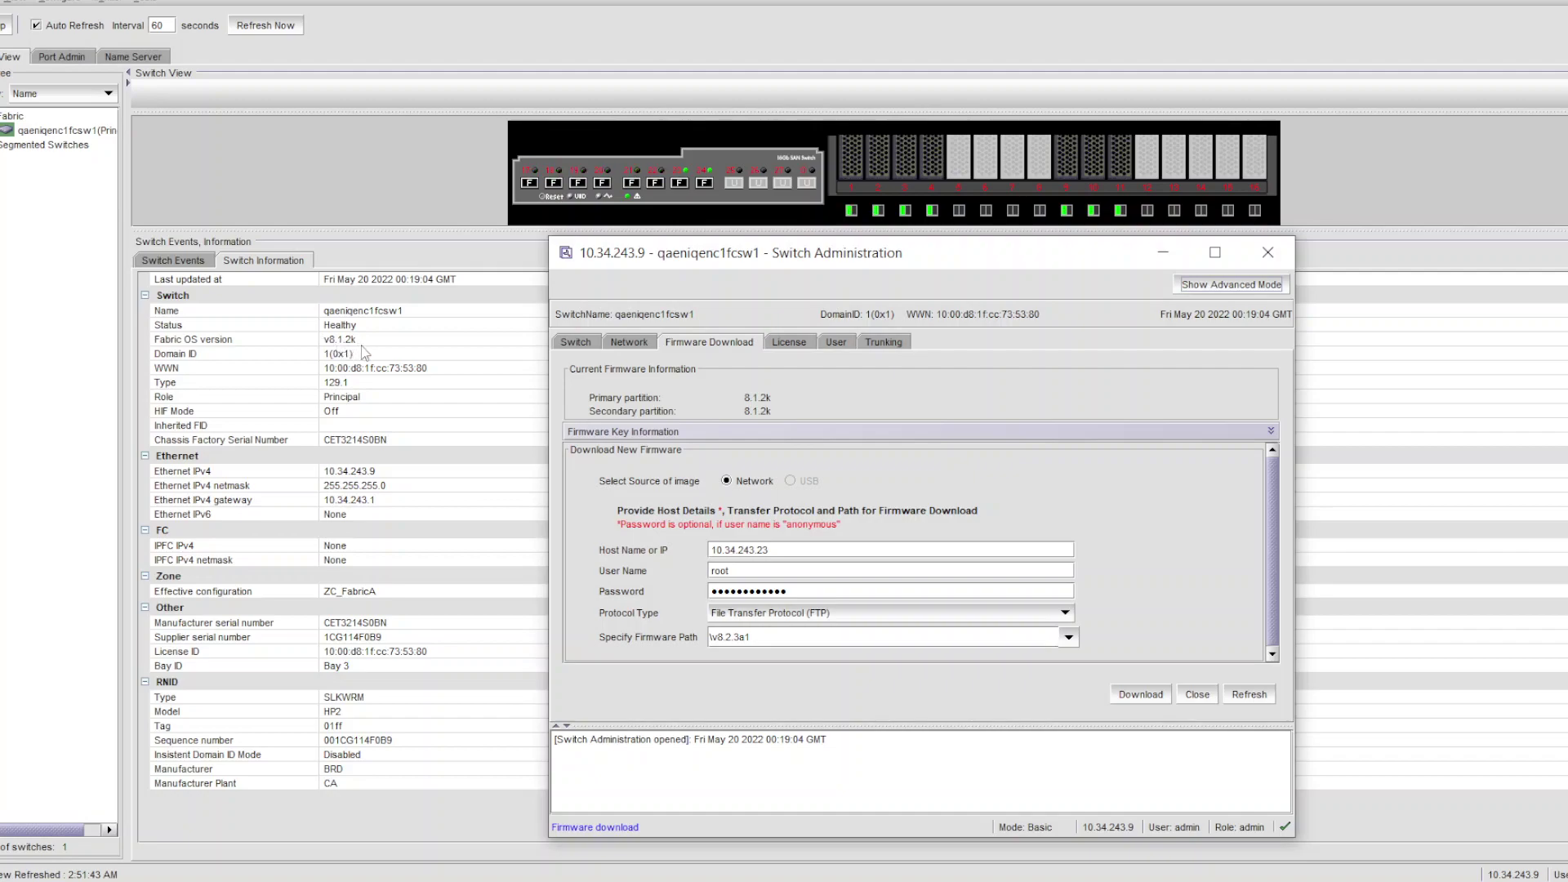
- Review the currently installed version in the Notepad notes and return to the Switch Administration window
key(alt+Tab)
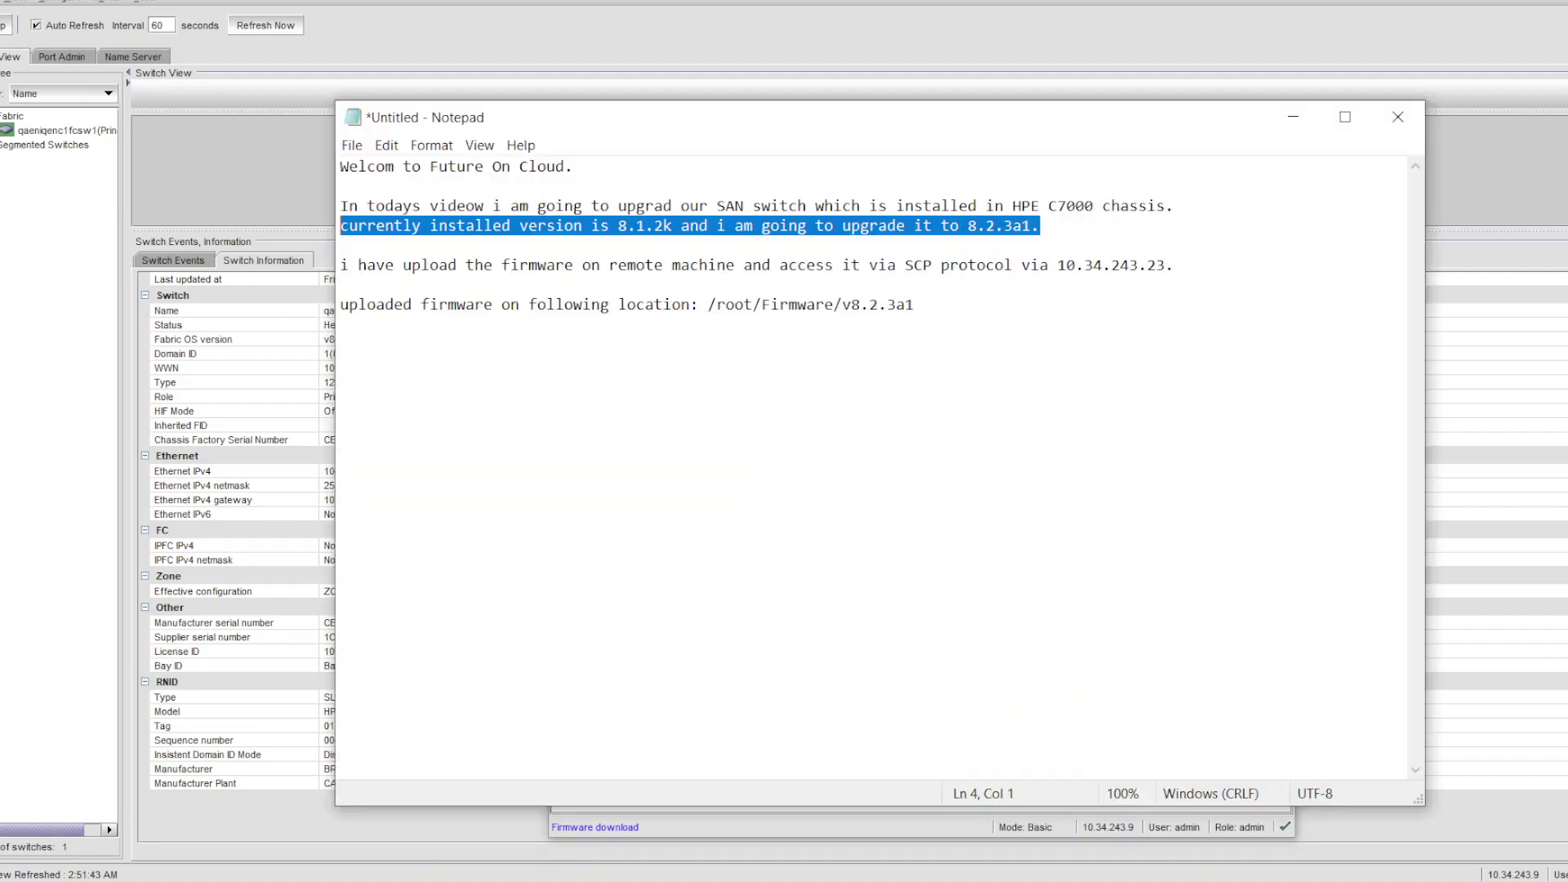
click(735, 265)
drag(617, 226, 674, 226)
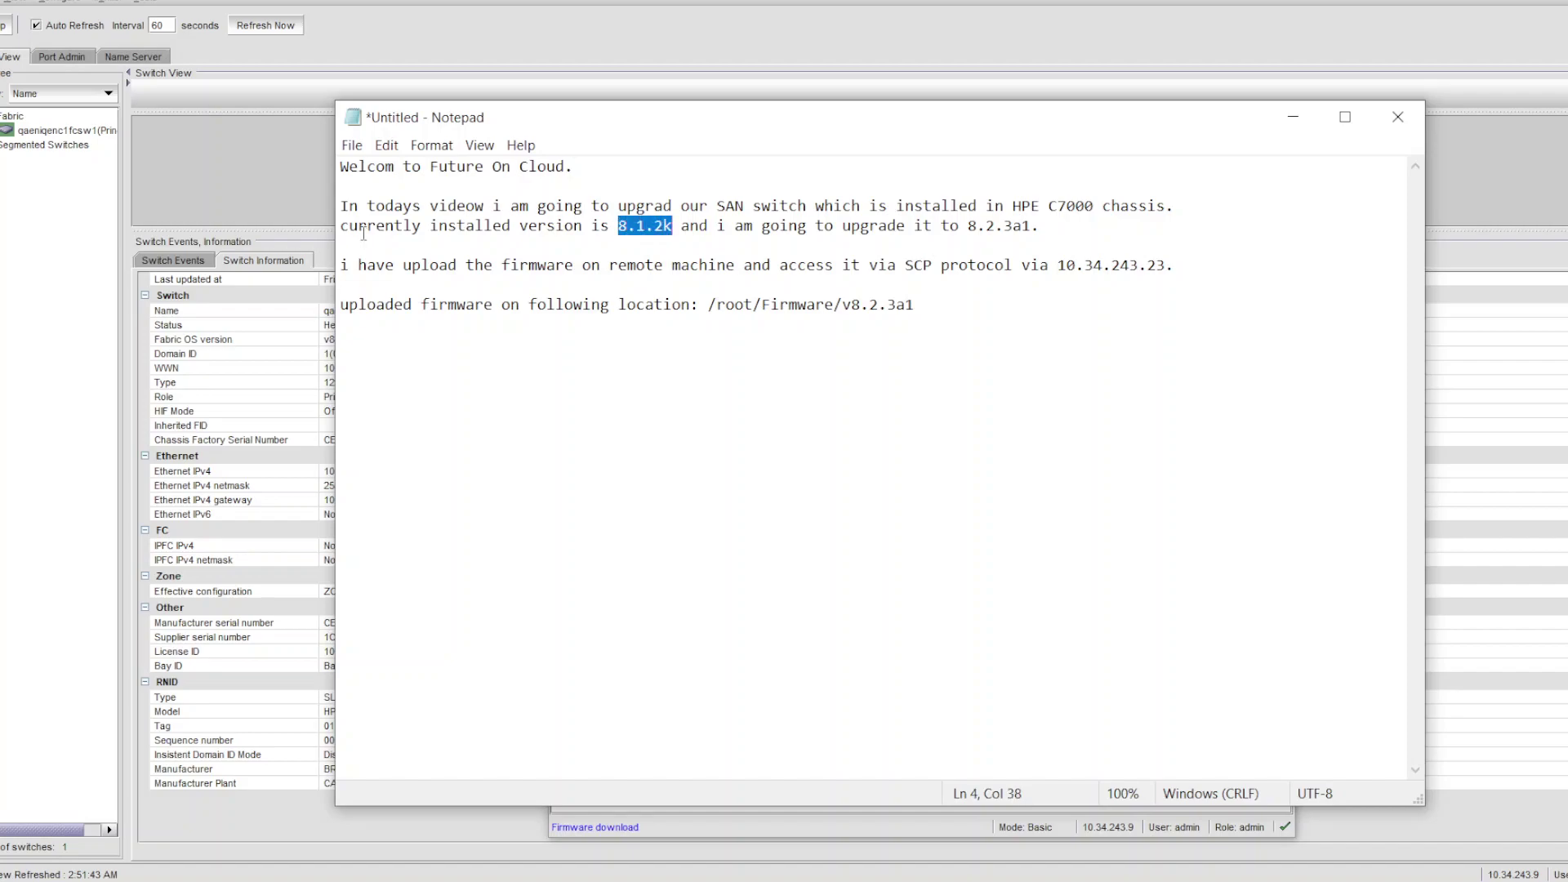
drag(342, 227, 675, 226)
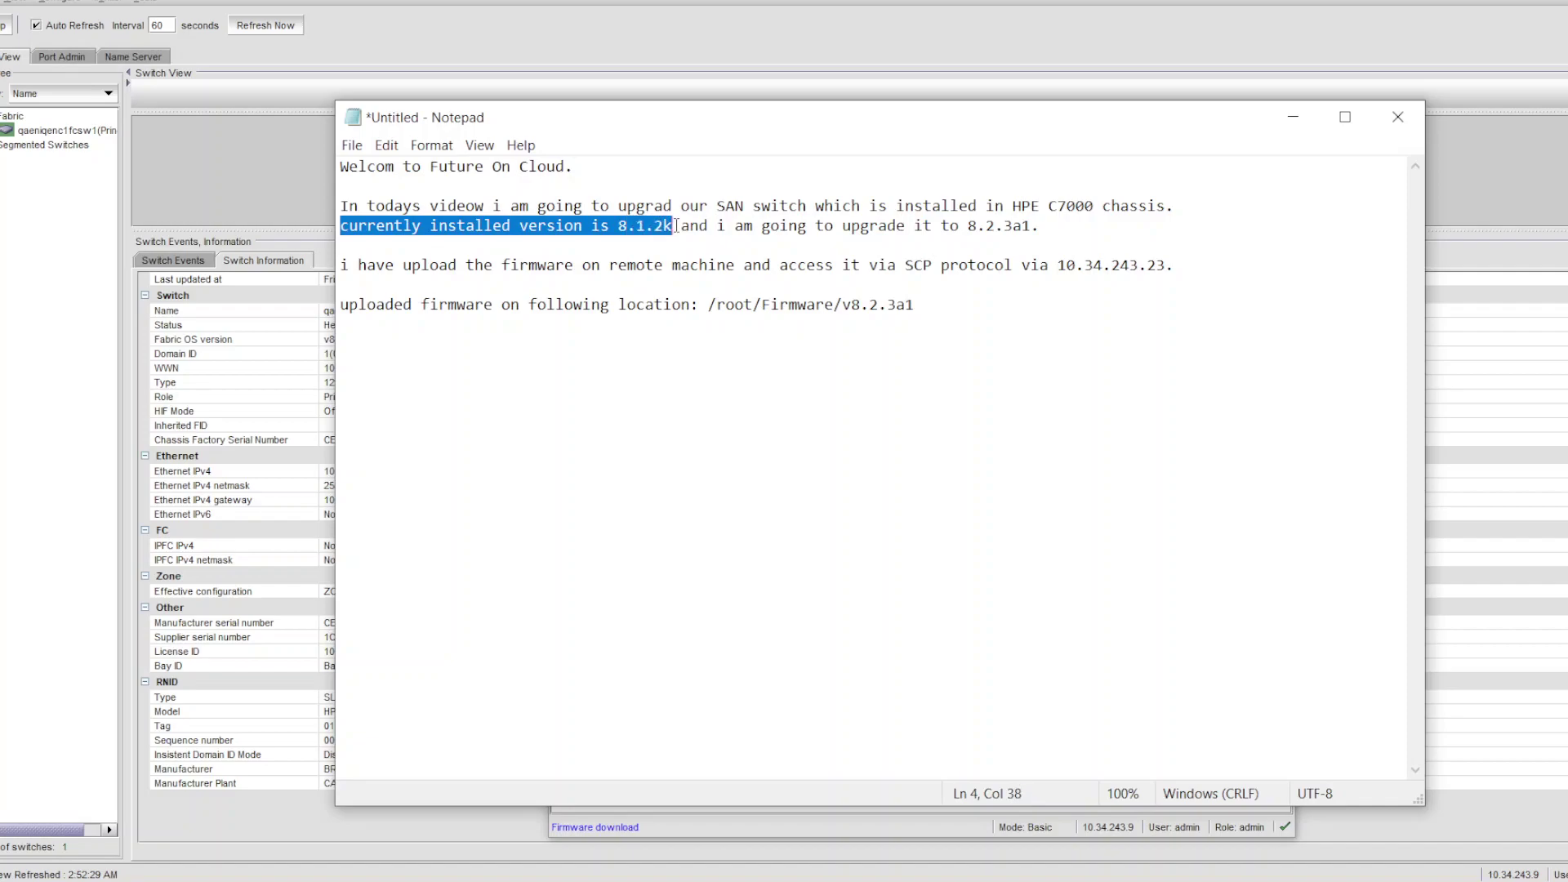
click(225, 203)
mouse_move(893, 832)
click(936, 808)
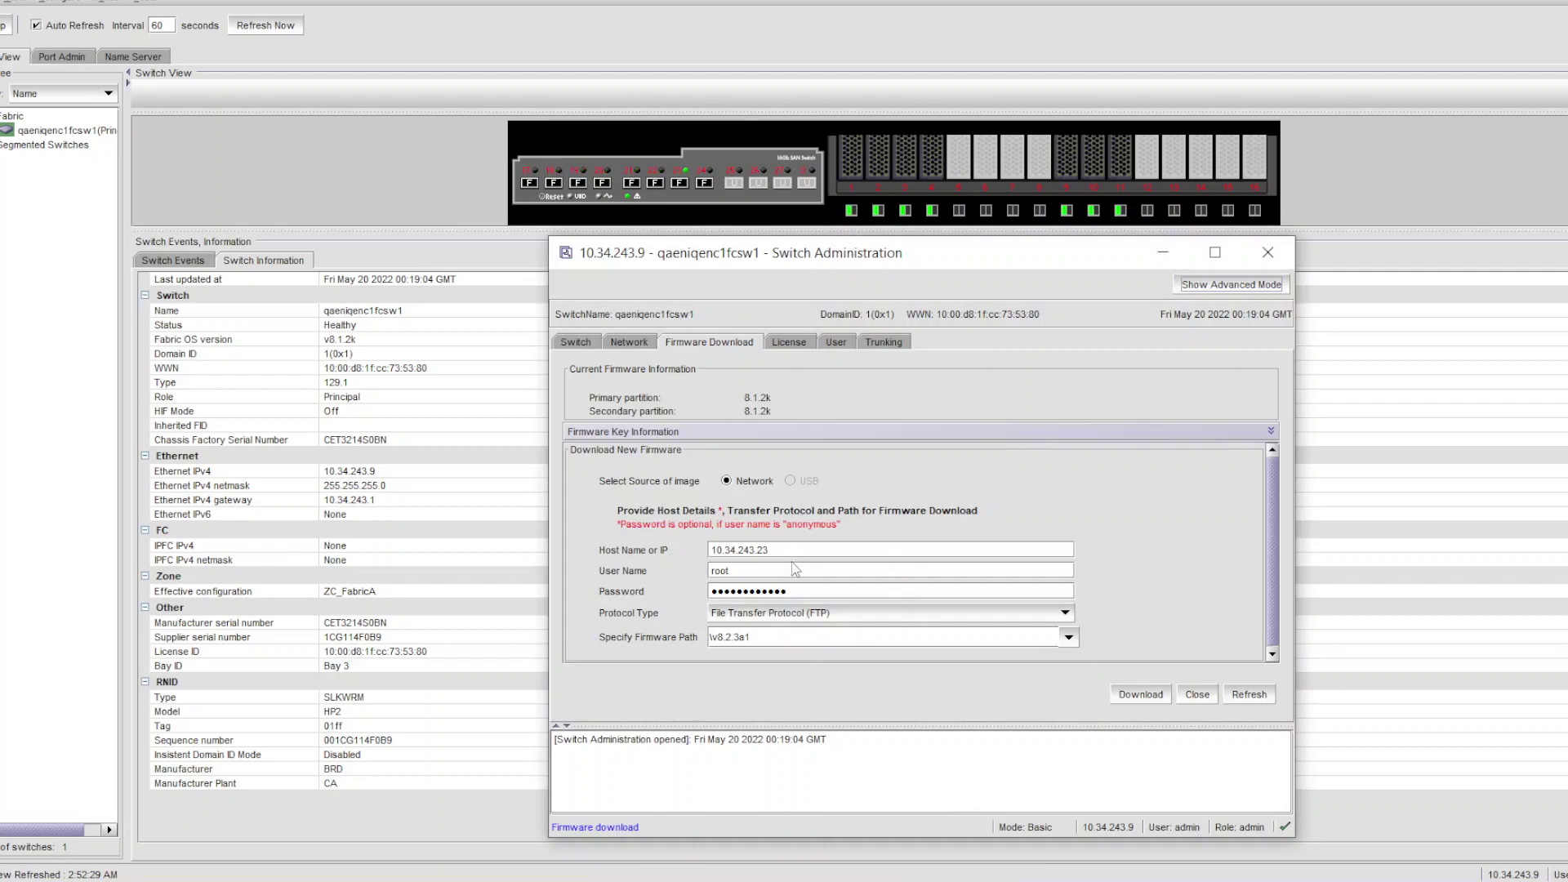
- Set the firmware path to /root/Firmware/v8.2.3a1 and the protocol type to Secure Copy Protocol (SCP)
click(743, 638)
drag(749, 638, 674, 641)
key(ctrl+v)
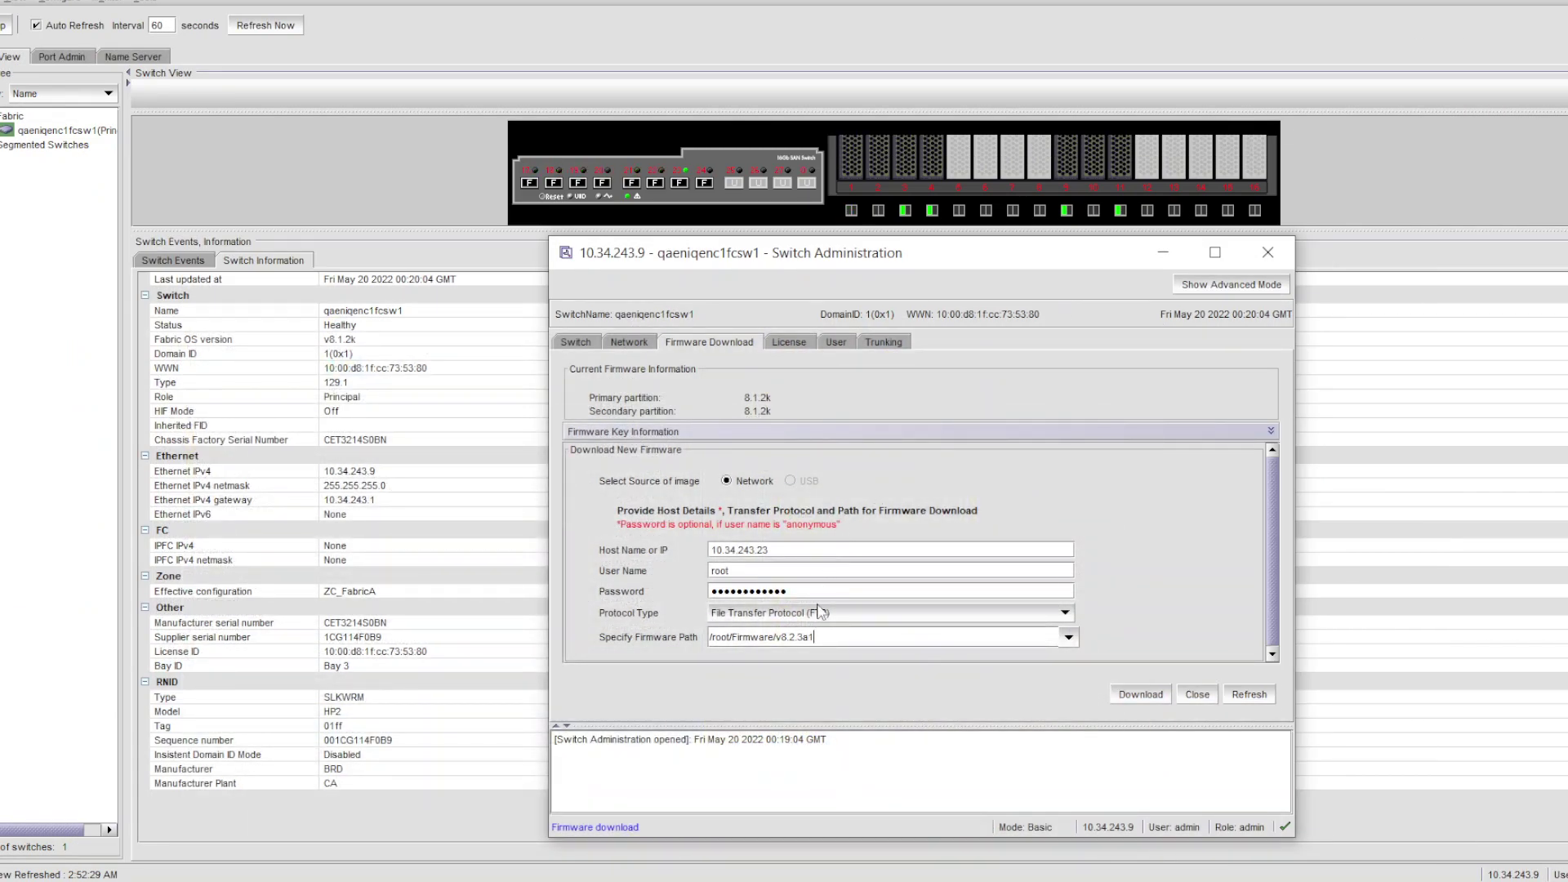
click(908, 613)
click(868, 644)
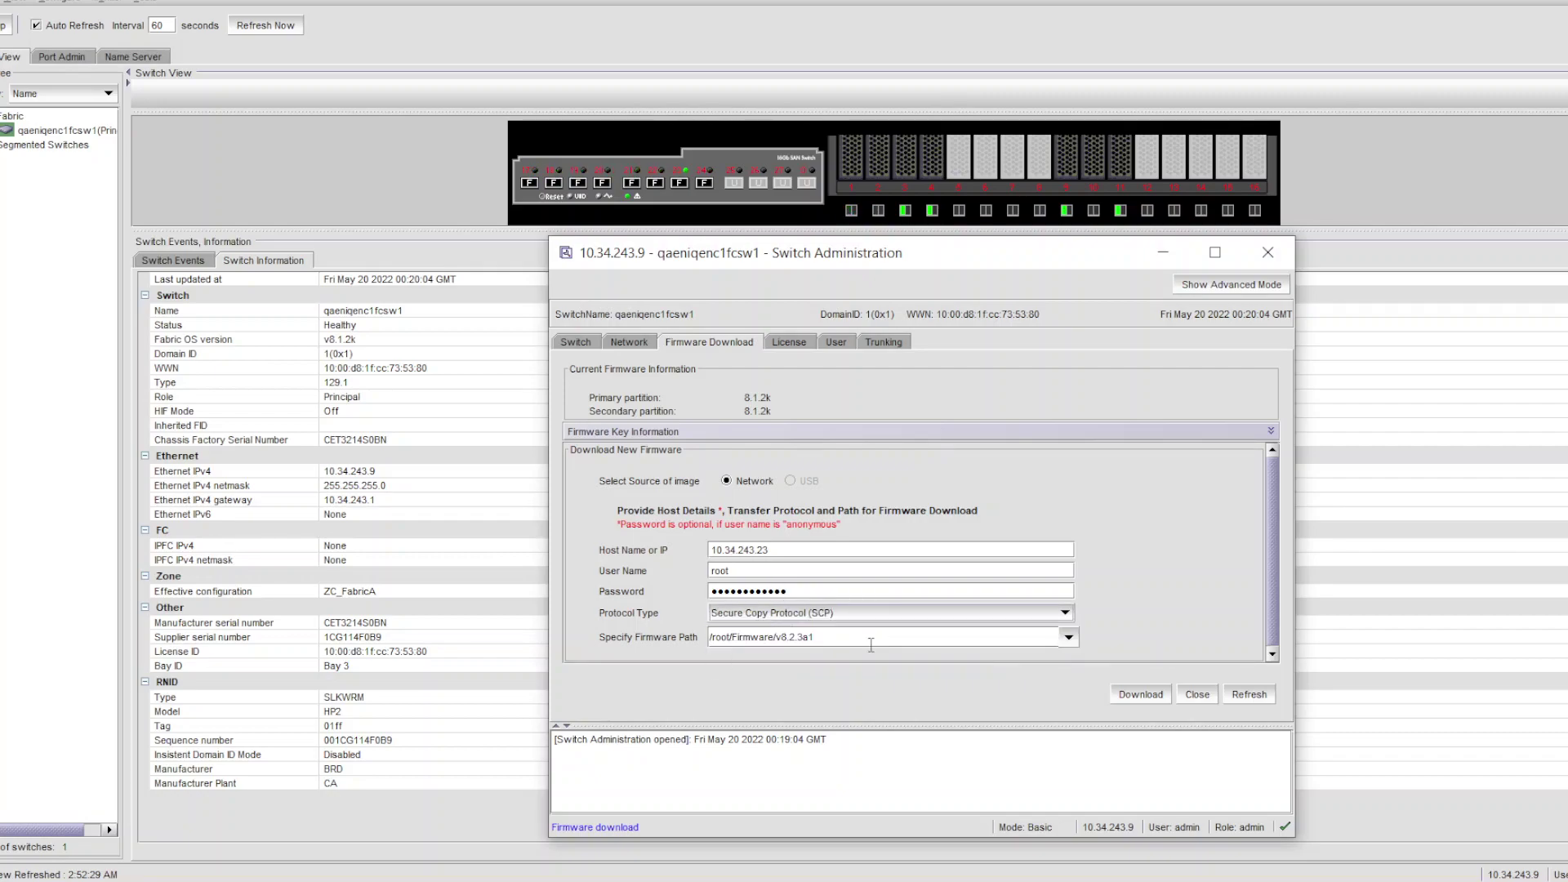
- Start the firmware download, accept the SNMPv1 warning and confirm the disruptive operation with its reboot
click(1137, 701)
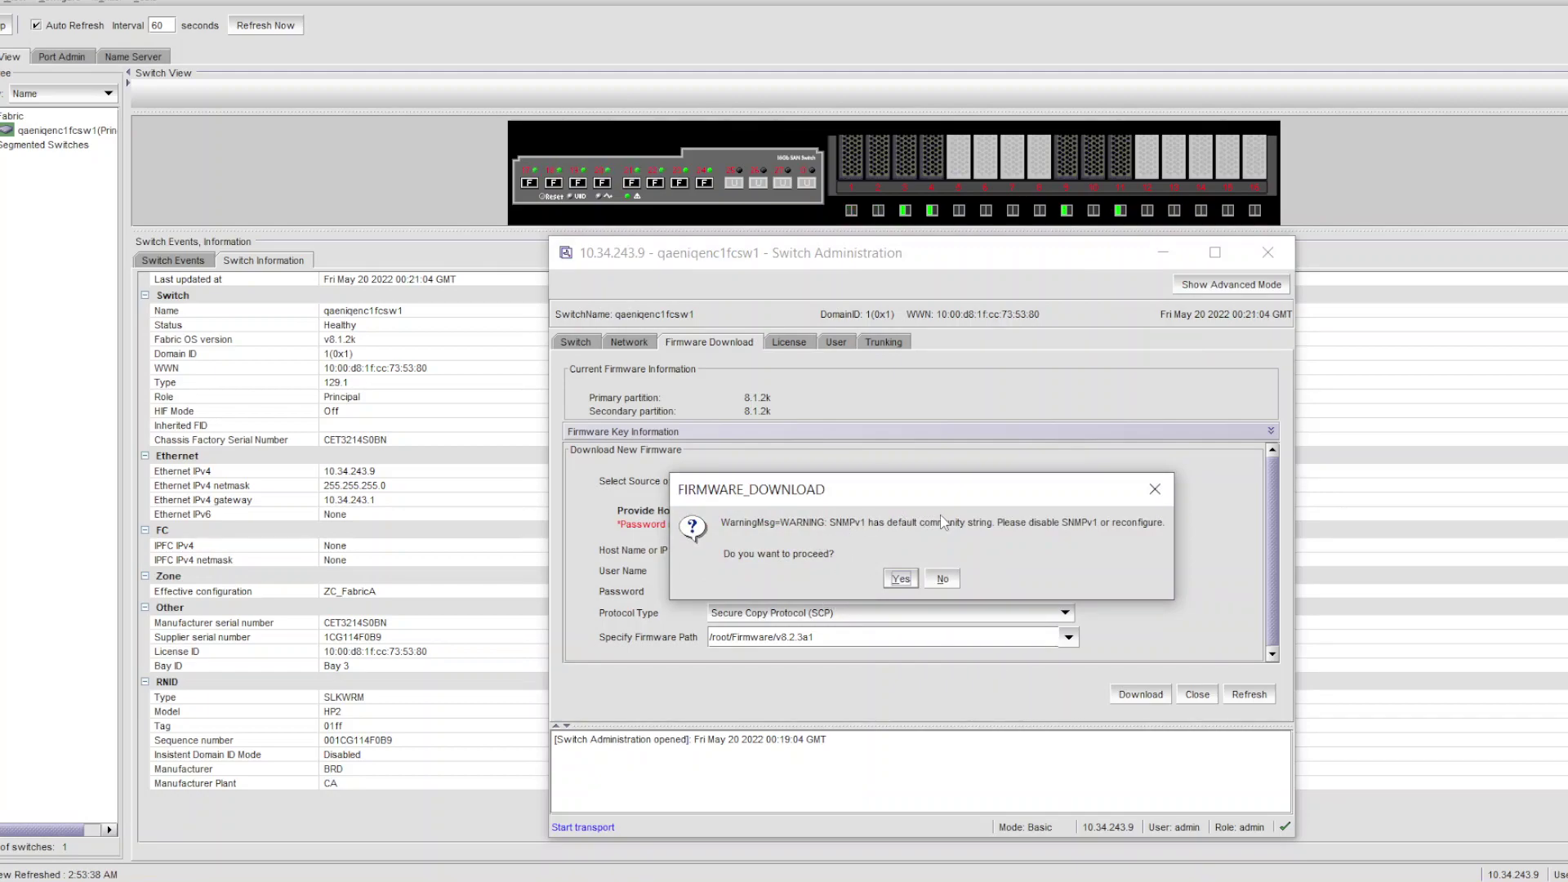
click(901, 579)
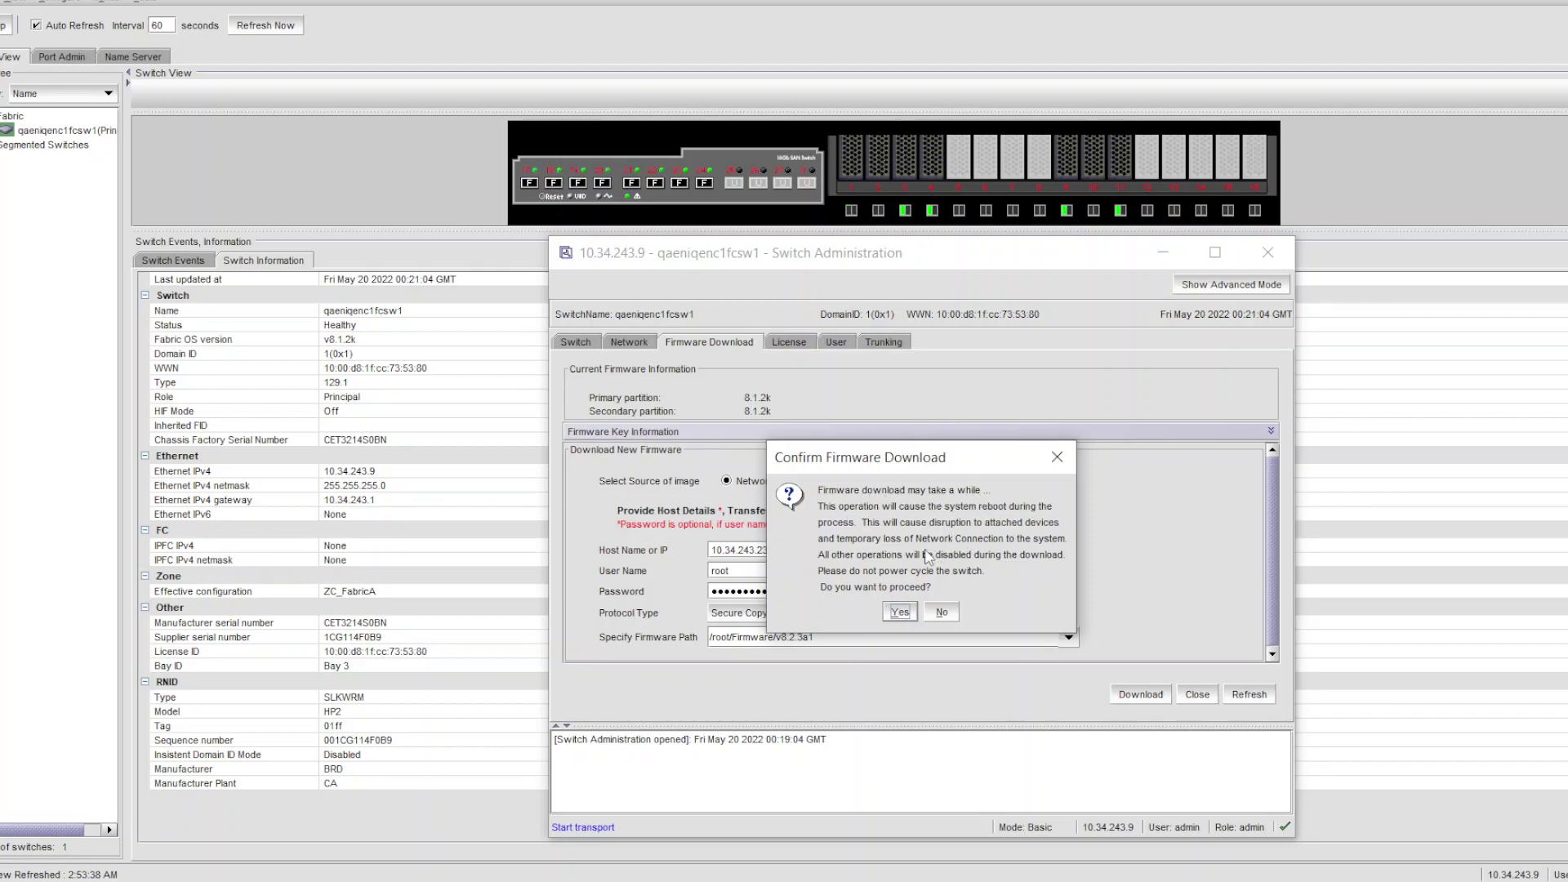
click(902, 612)
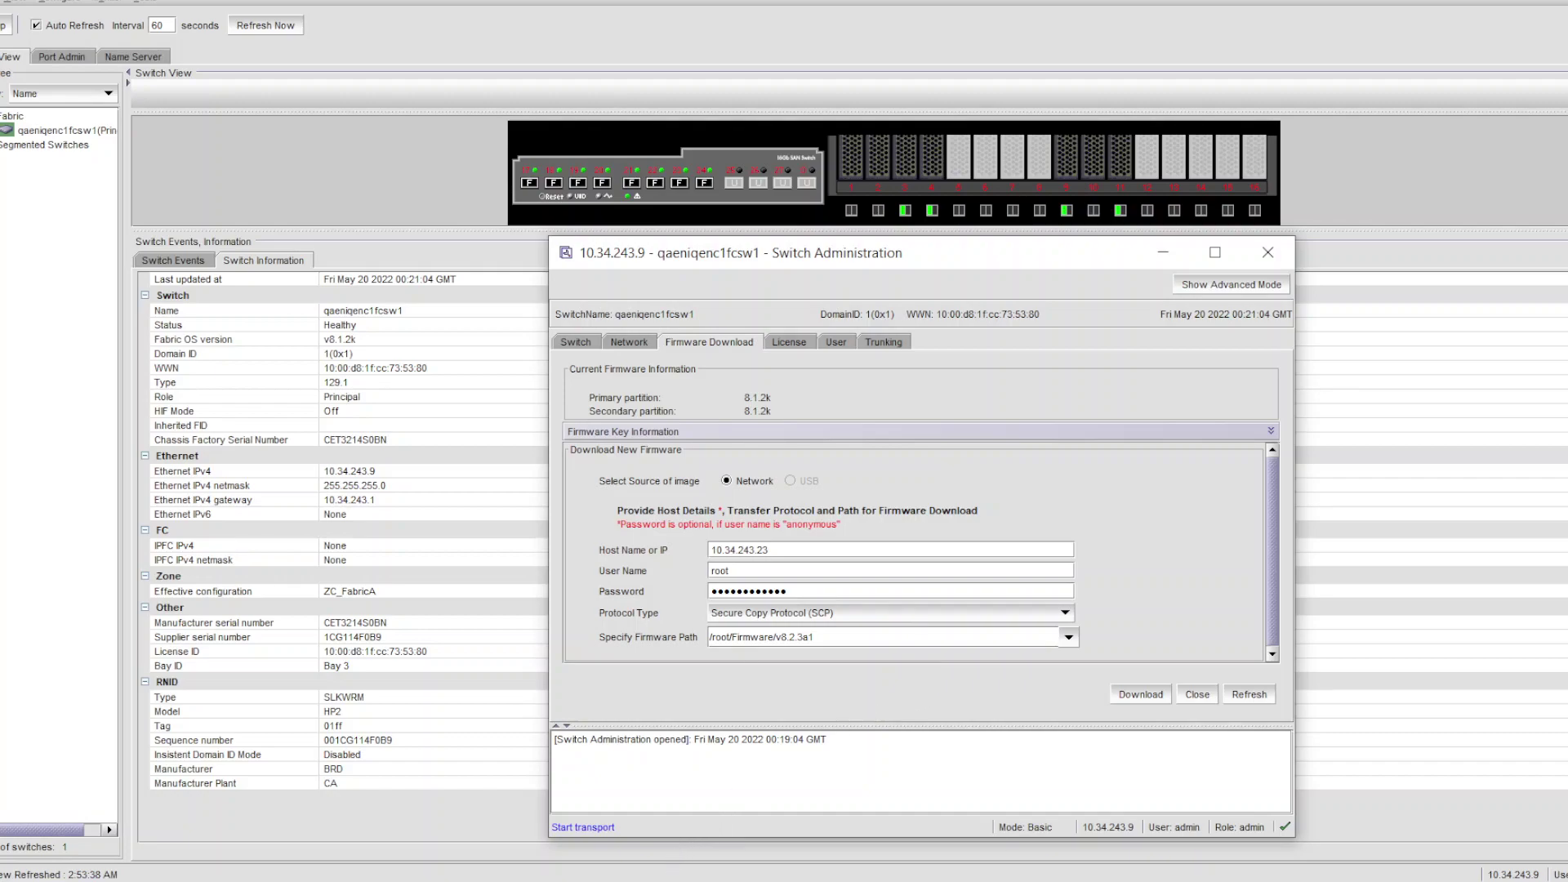
- In Command Prompt, stop the running ping and start a continuous ping of the switch with "ping 10.34.243.9 -t"
click(672, 869)
click(1316, 410)
key(ctrl+c)
key(ctrl+c)
key(Up)
key(Left)
key(Left)
key(Left)
key(BackSpace)
key(BackSpace)
text(9)
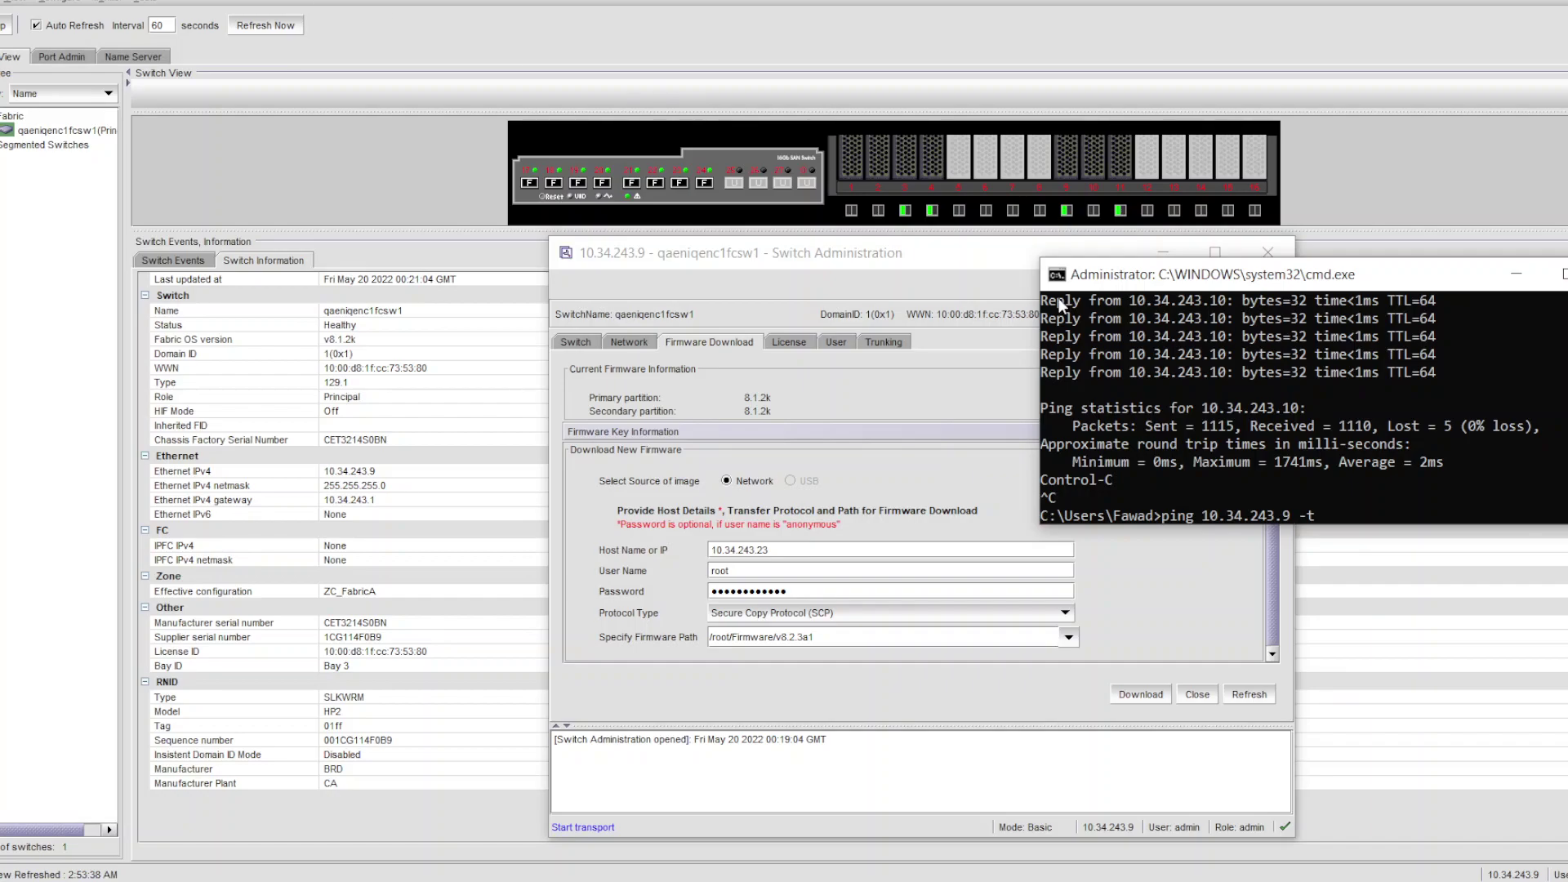
click(1488, 462)
key(Escape)
key(Return)
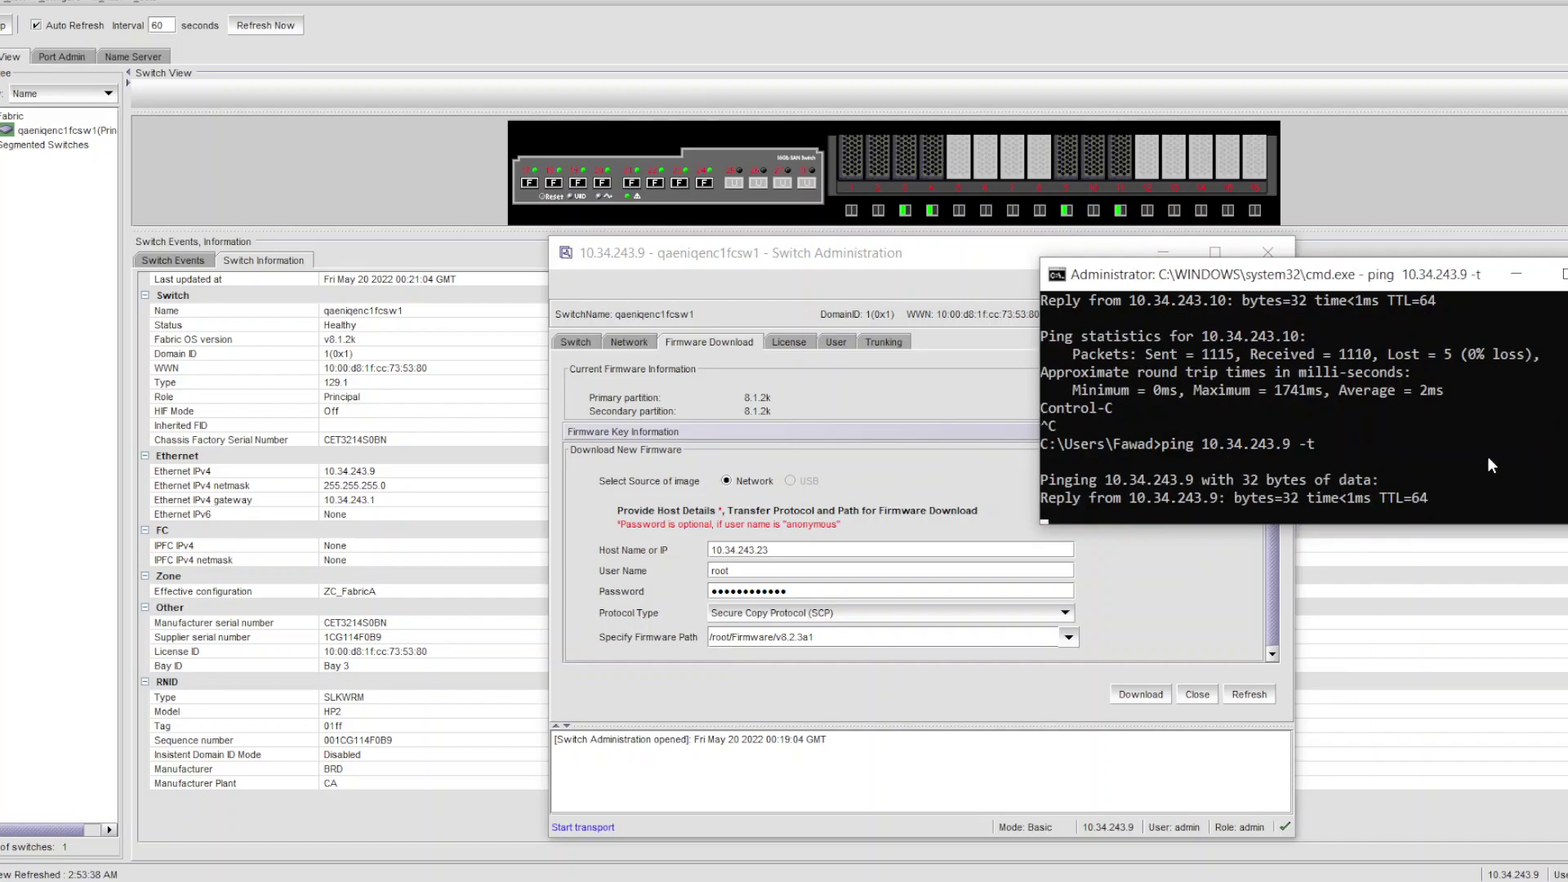
- Move the Command Prompt window clear of Switch Administration and check the download settings and the log's time estimate
drag(1419, 260, 1284, 0)
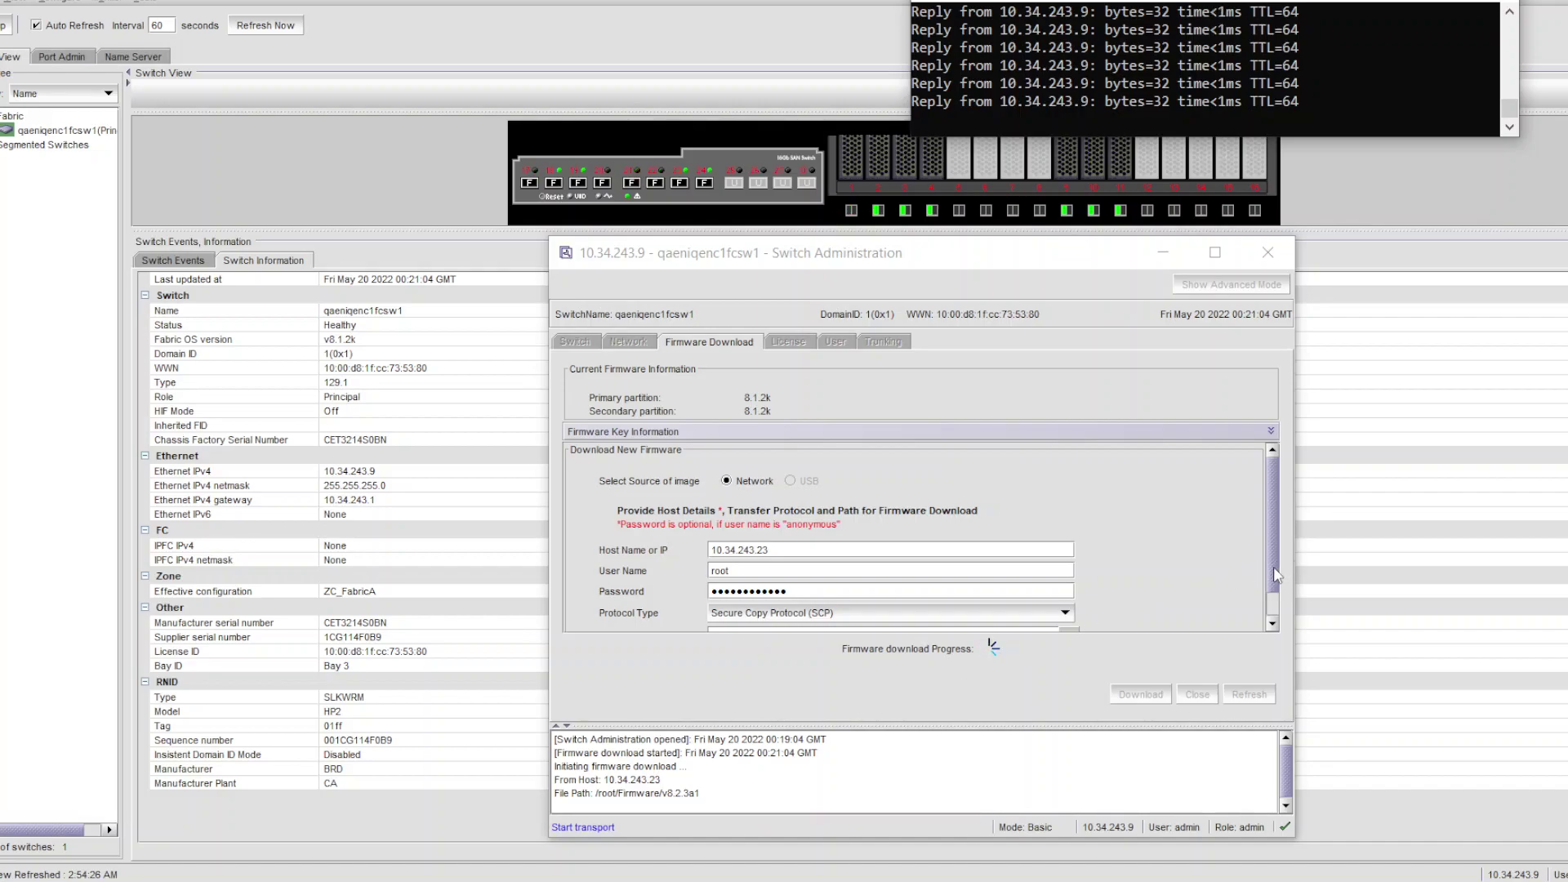
drag(1272, 566, 1277, 603)
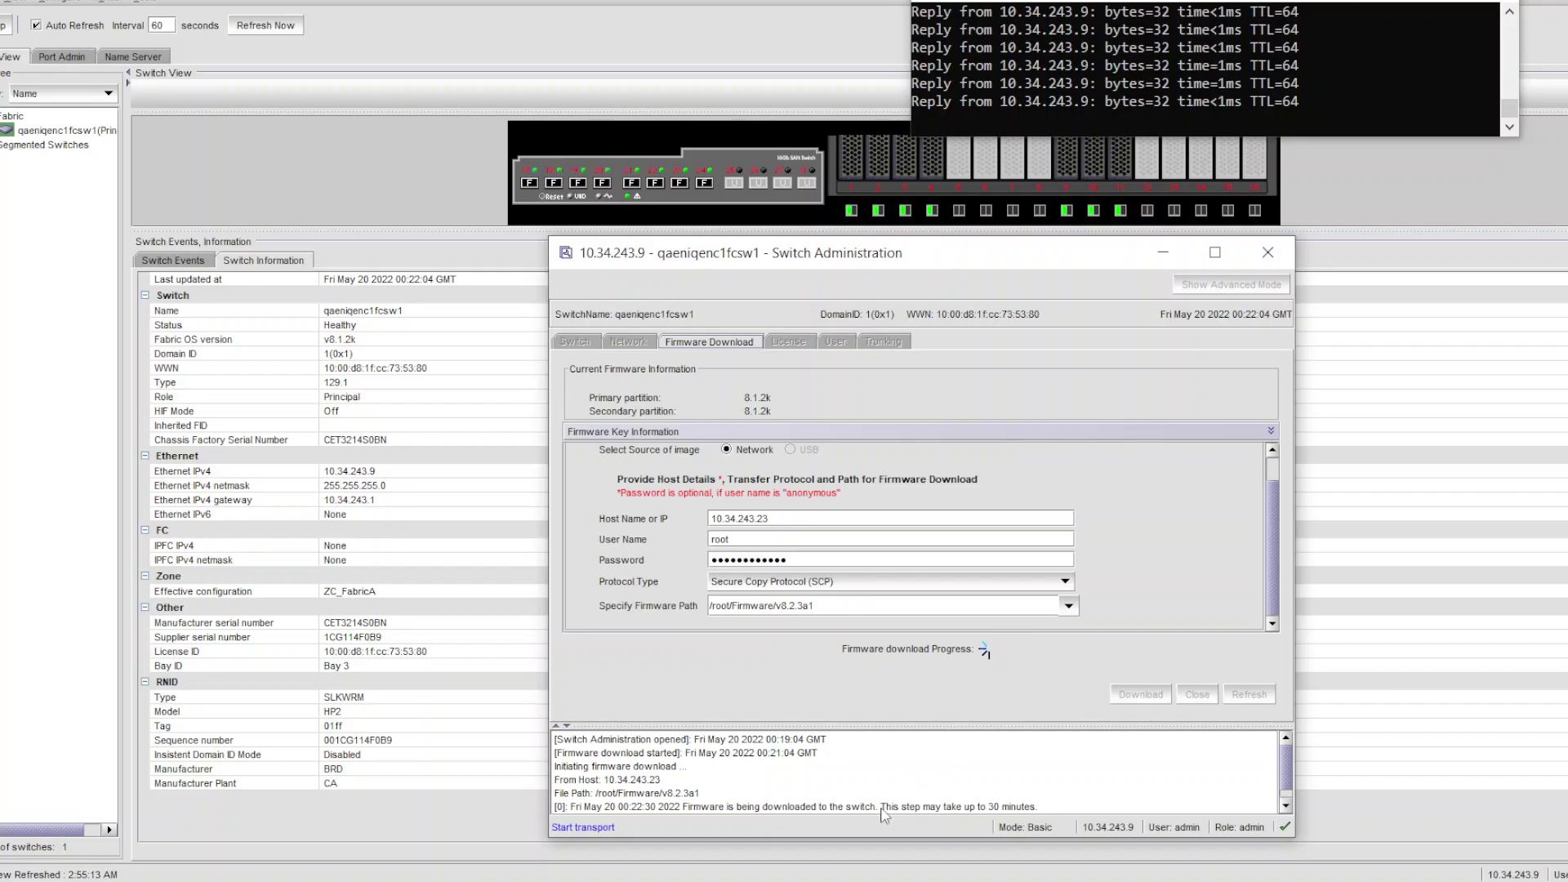
drag(881, 808, 1037, 809)
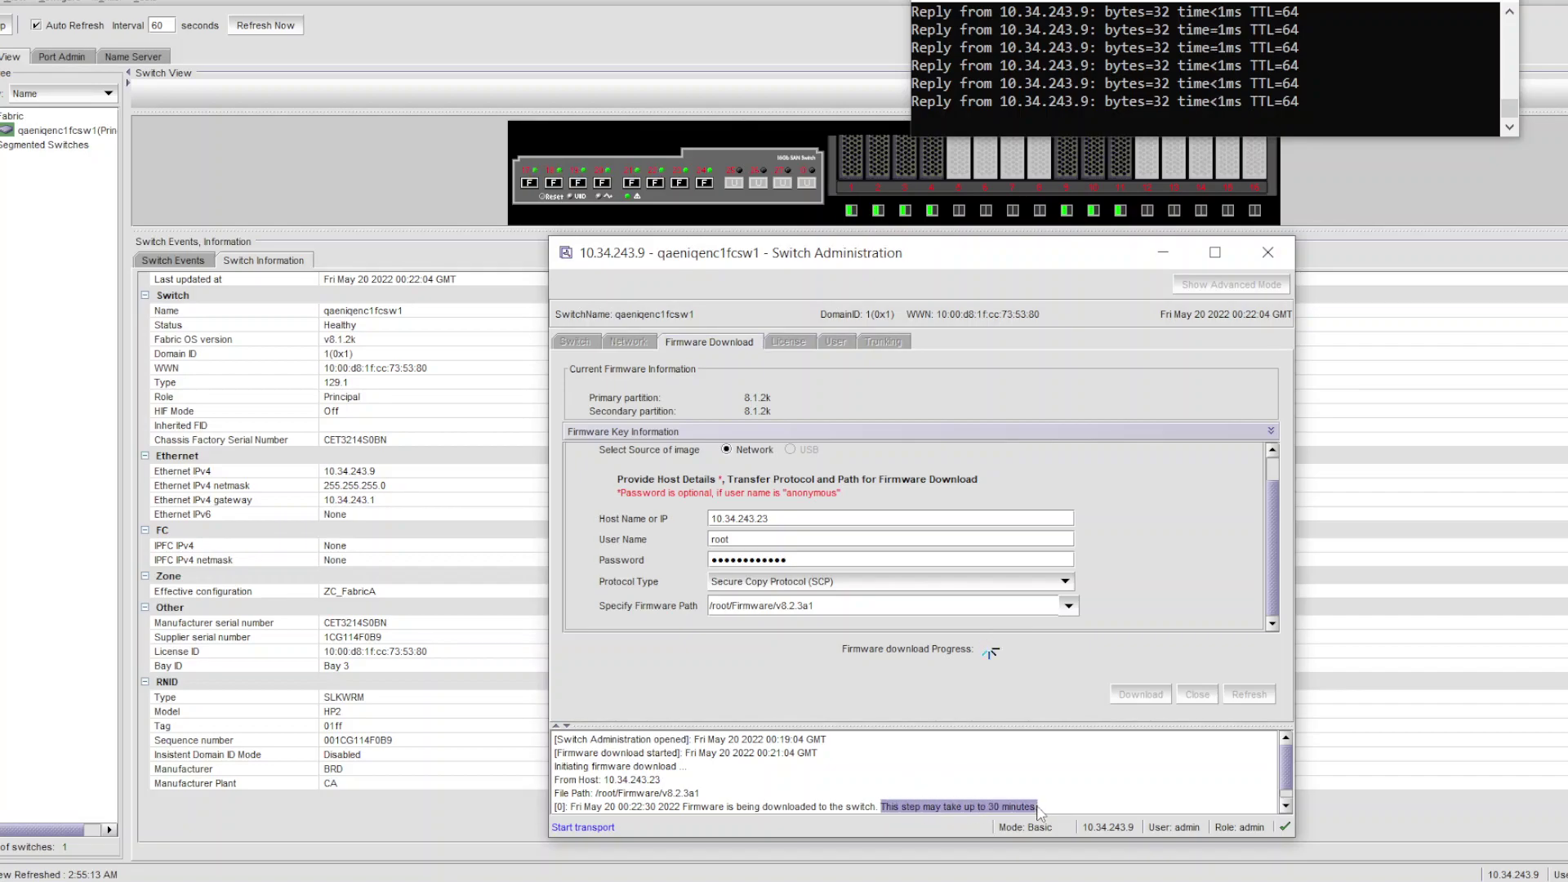
- Add the line "it will take around 15 minutes to upload and install the new firmware." to the Notepad notes
key(alt+Tab)
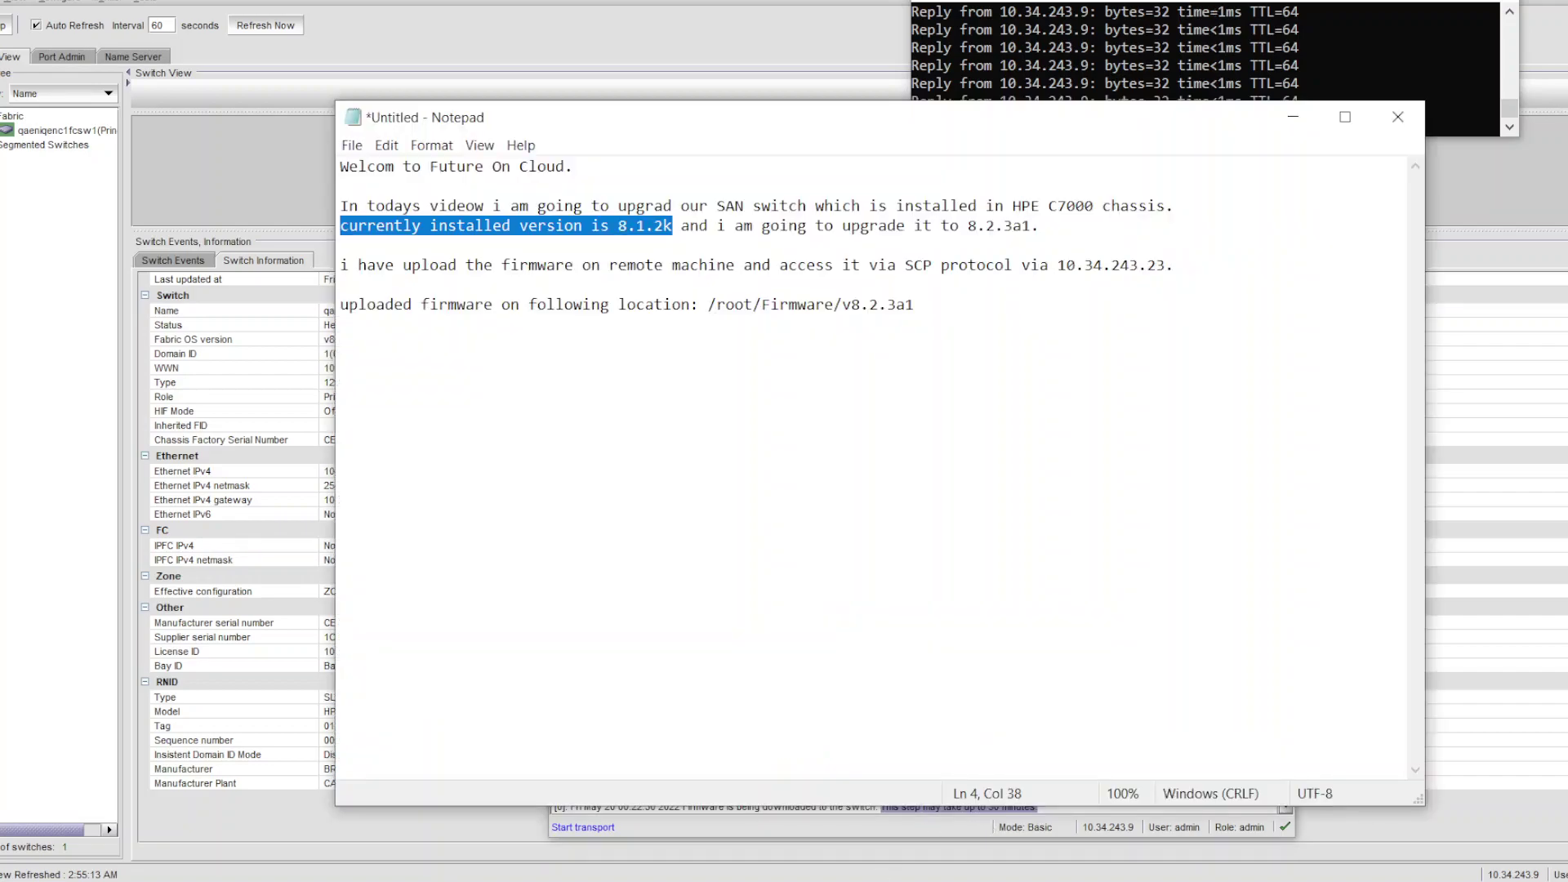
click(964, 300)
key(Return)
key(Return)
text(it iwll)
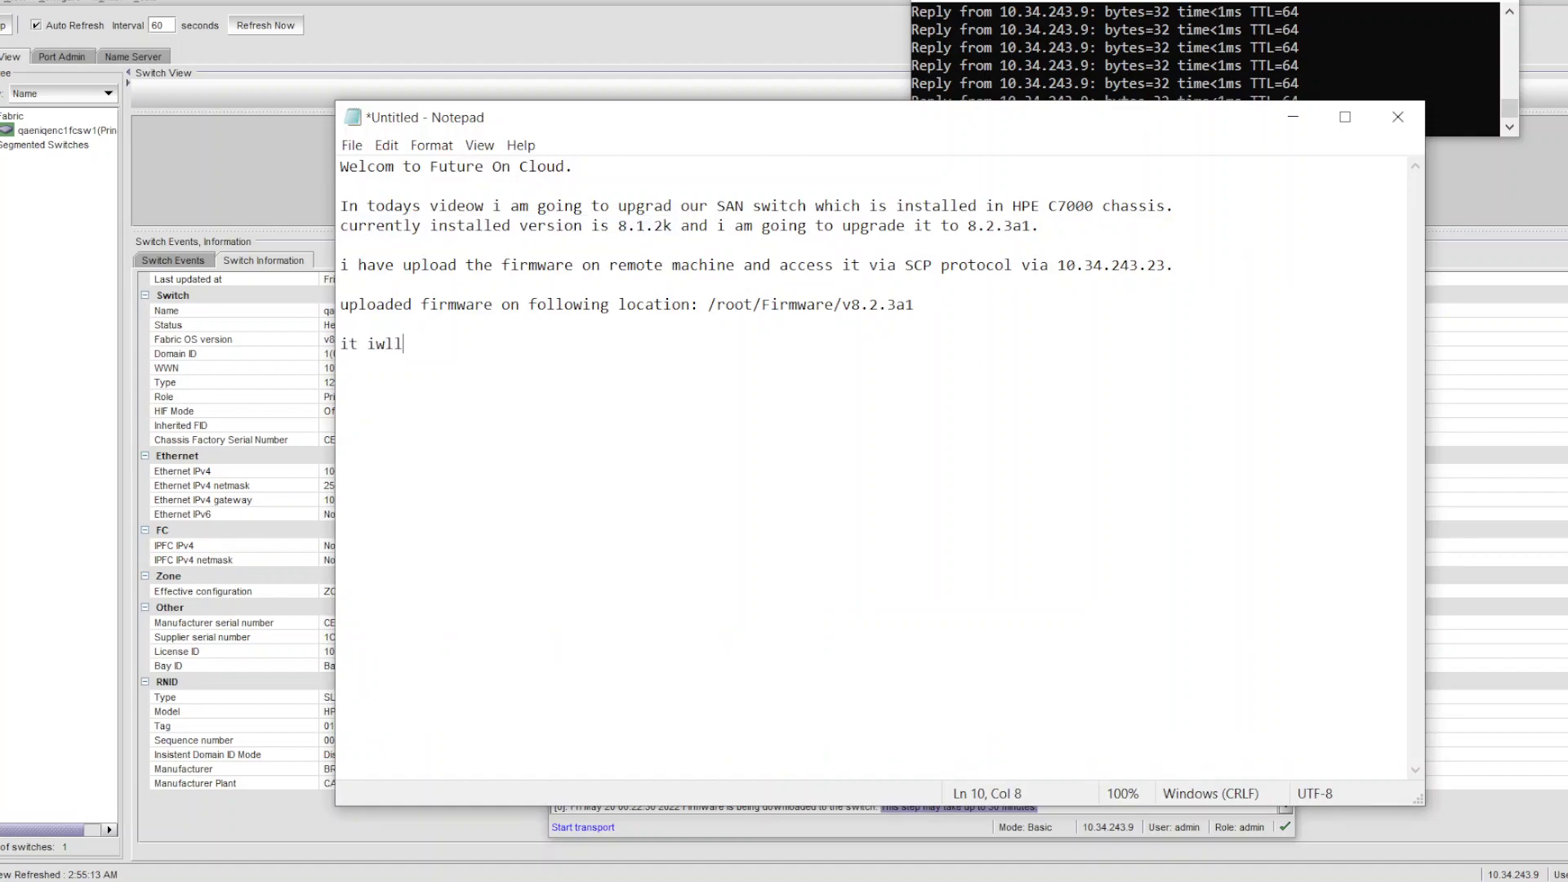
key(BackSpace)
key(BackSpace)
key(BackSpace)
key(BackSpace)
text(will take around 15 mi)
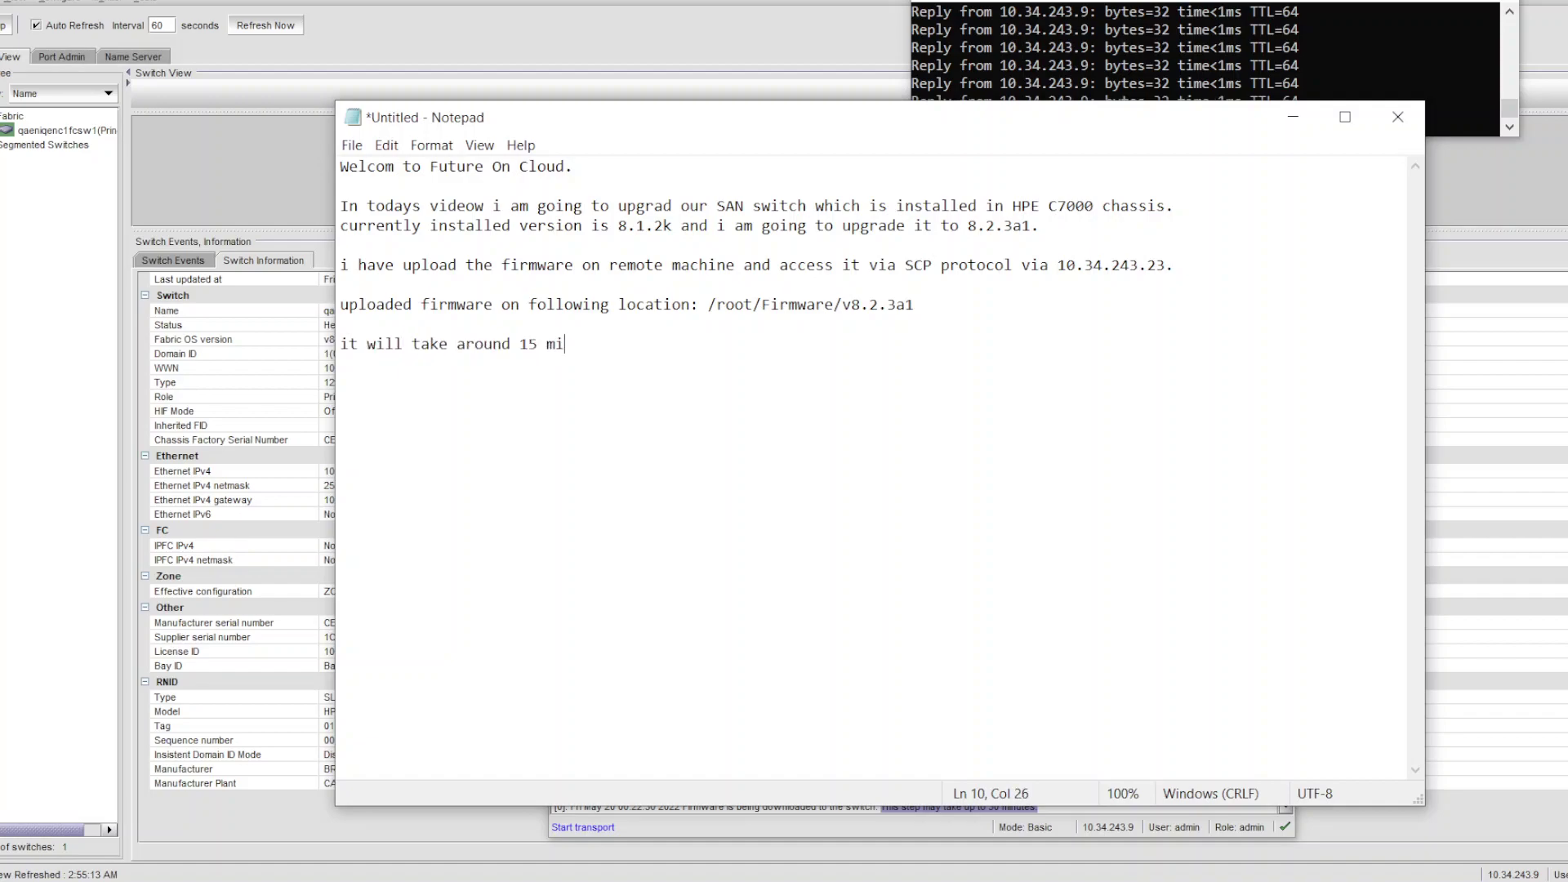
text(nutes to upload and in)
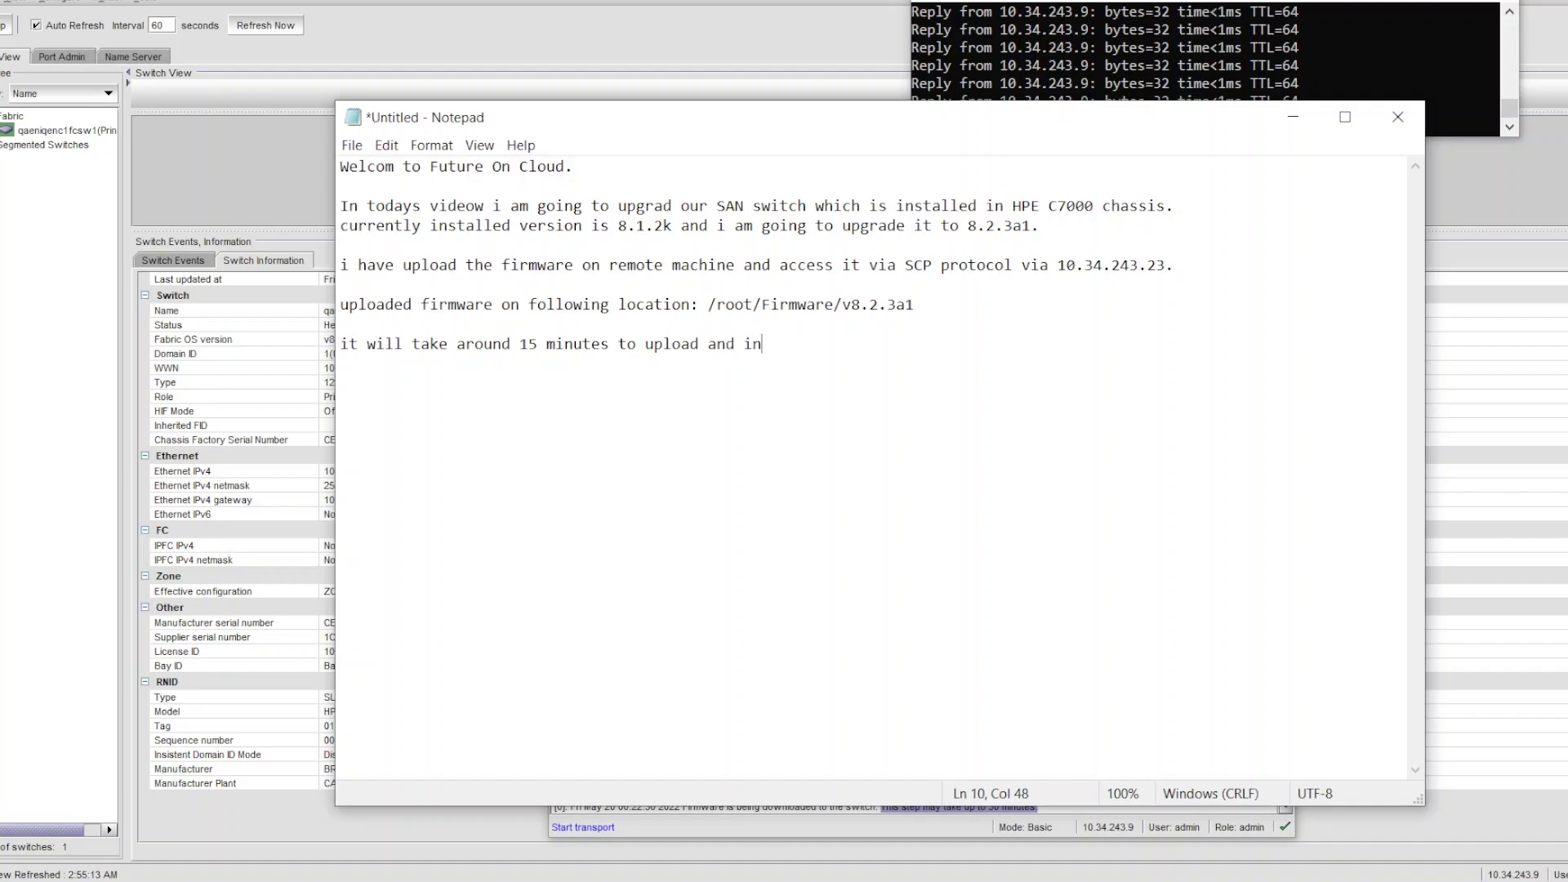
text(stall the new firmware.)
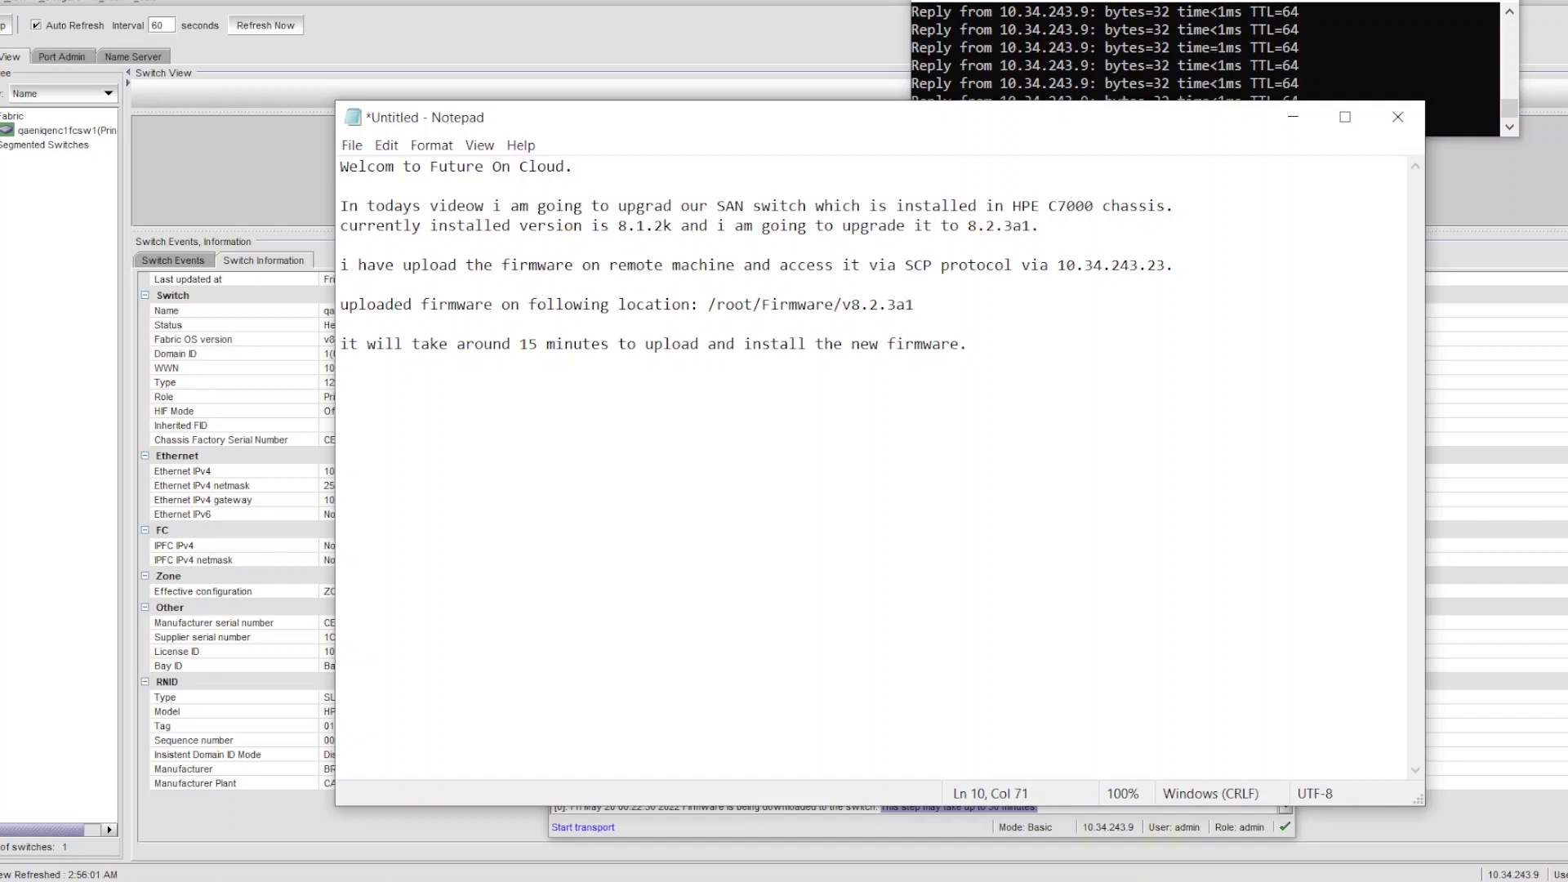
- Add the line "for the time being i am going to pause the video" below the previous note
key(Return)
text(for the time being i am going to pause the video)
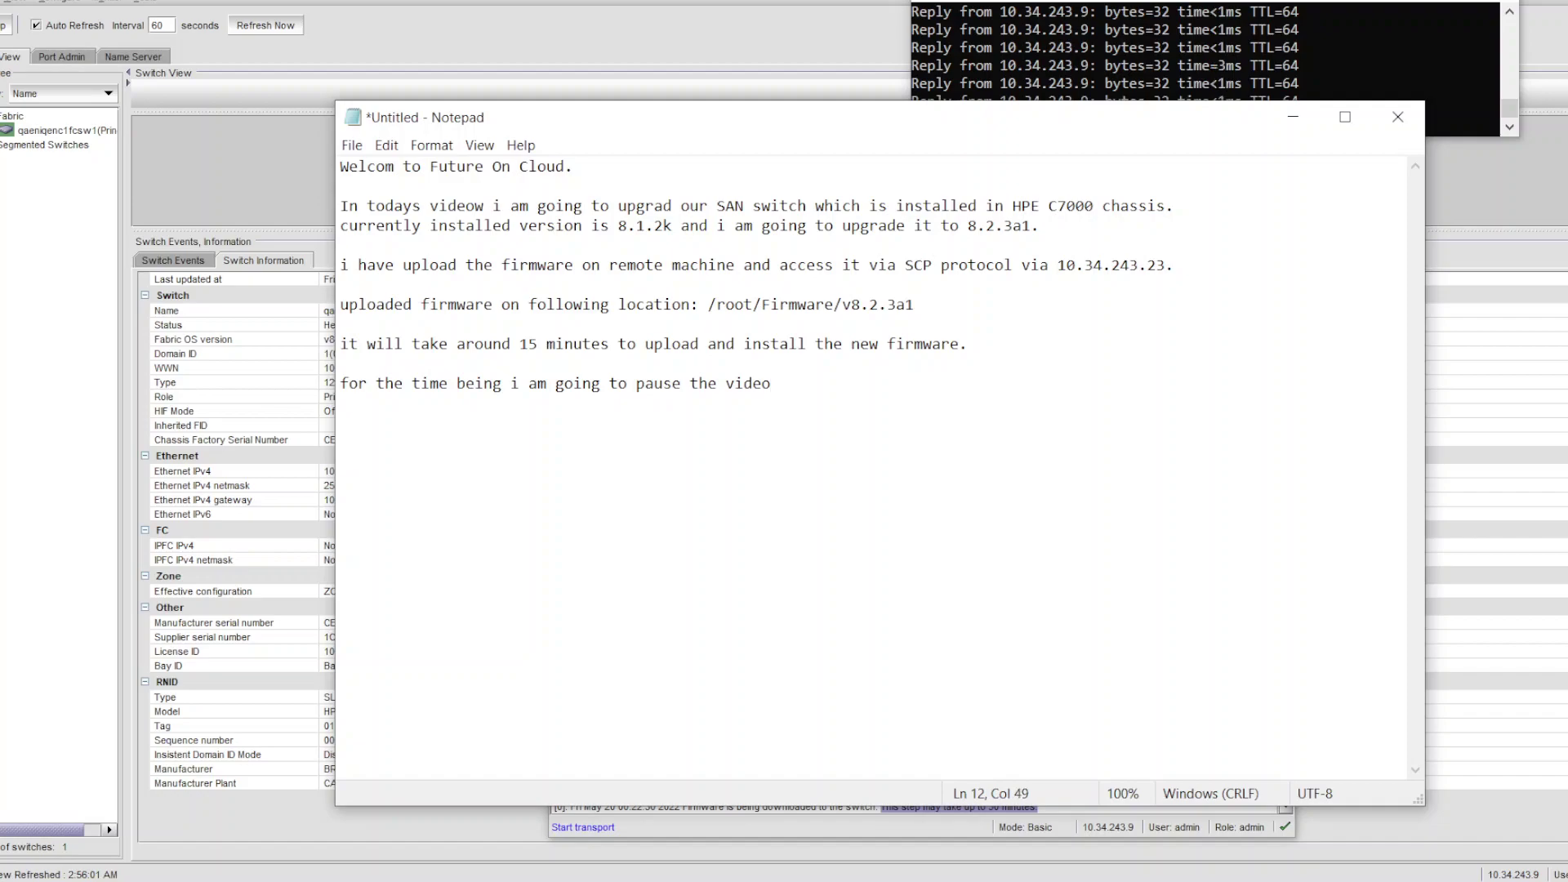
- Return to the Switch Administration window and maximize it
key(alt)
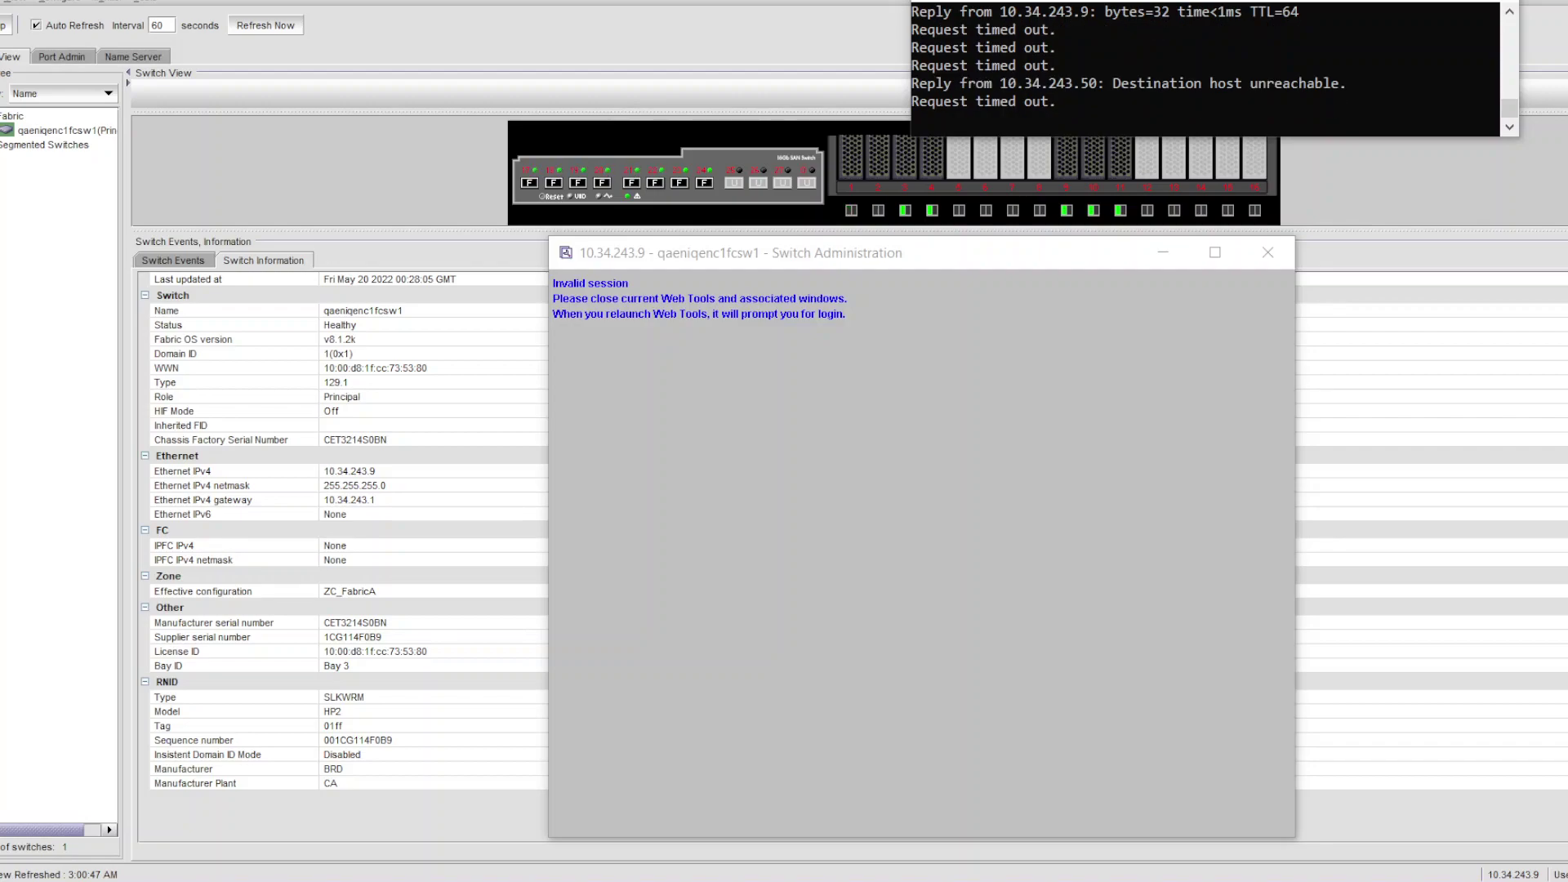
key(super+Up)
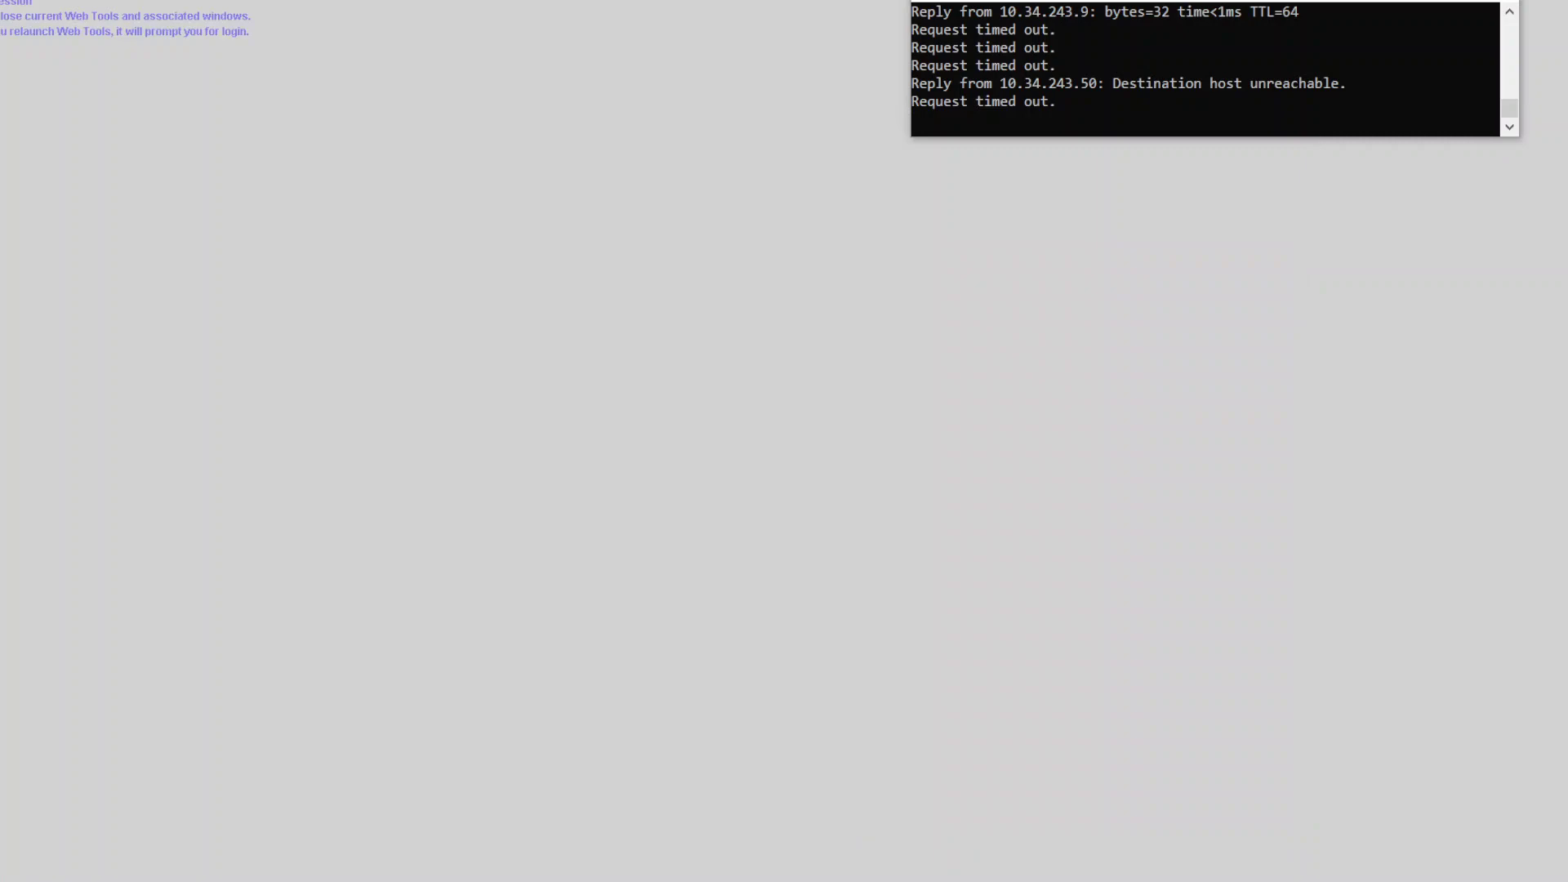